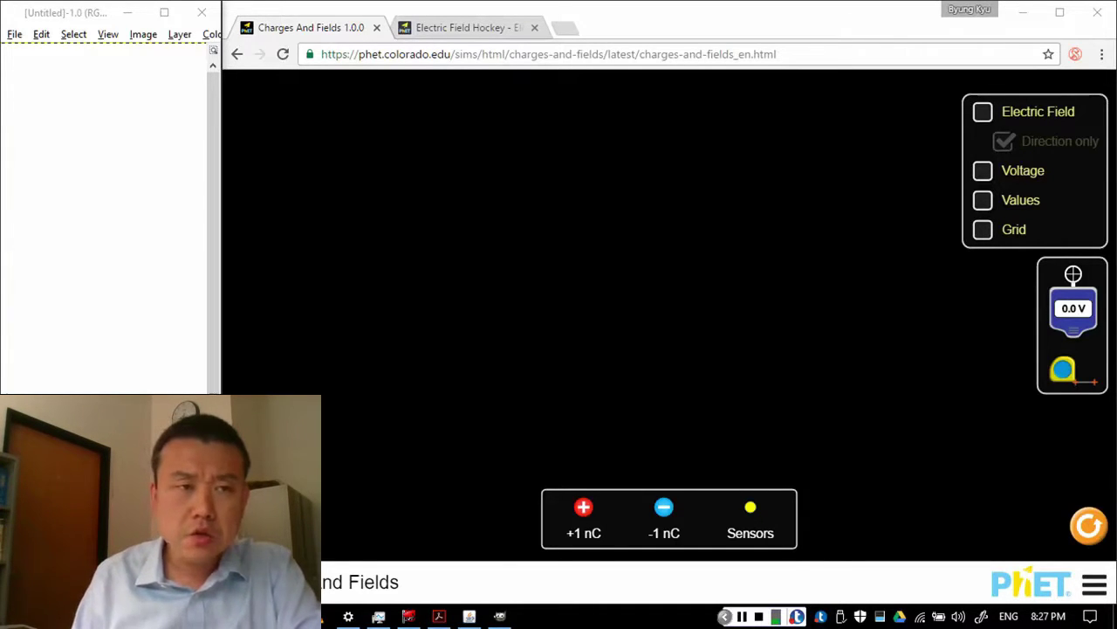
Step: Bring the blank GIMP canvas to the front, leaving the empty Charges and Fields simulation open
{"action": "key", "text": "alt+Tab"}
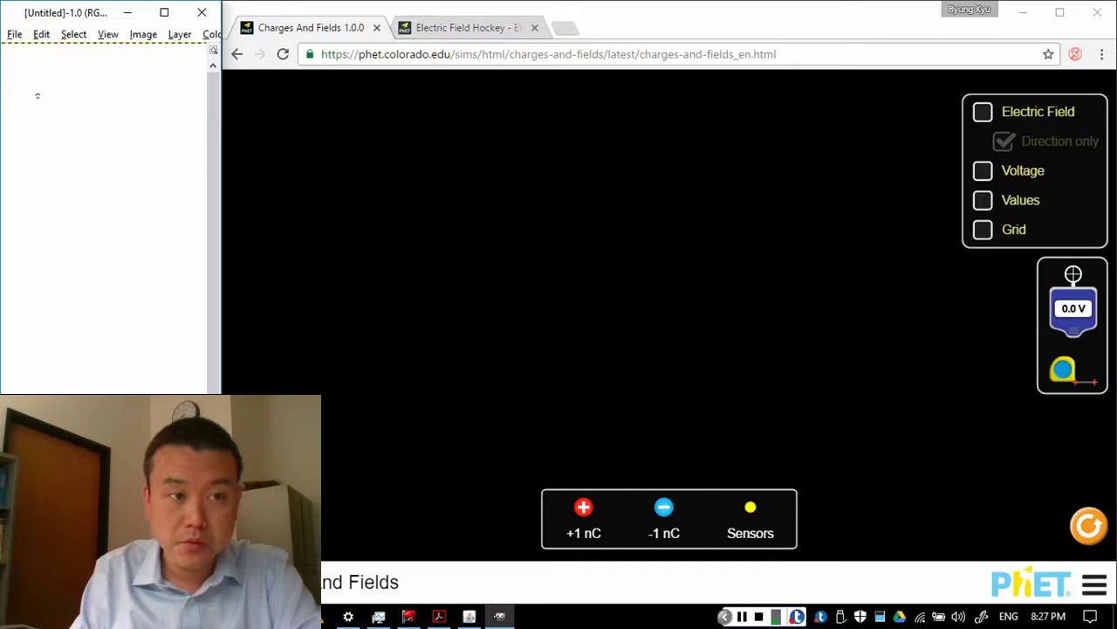
Step: Hand-write F = qE with the paintbrush, underline it, and draw a loop around the E
{"action": "mouse_move", "coordinate": [38, 96]}
{"action": "left_mouse_down"}
{"action": "mouse_move", "coordinate": [61, 96]}
{"action": "mouse_move", "coordinate": [42, 139]}
{"action": "mouse_move", "coordinate": [54, 118]}
{"action": "mouse_move", "coordinate": [80, 127]}
{"action": "left_mouse_up"}
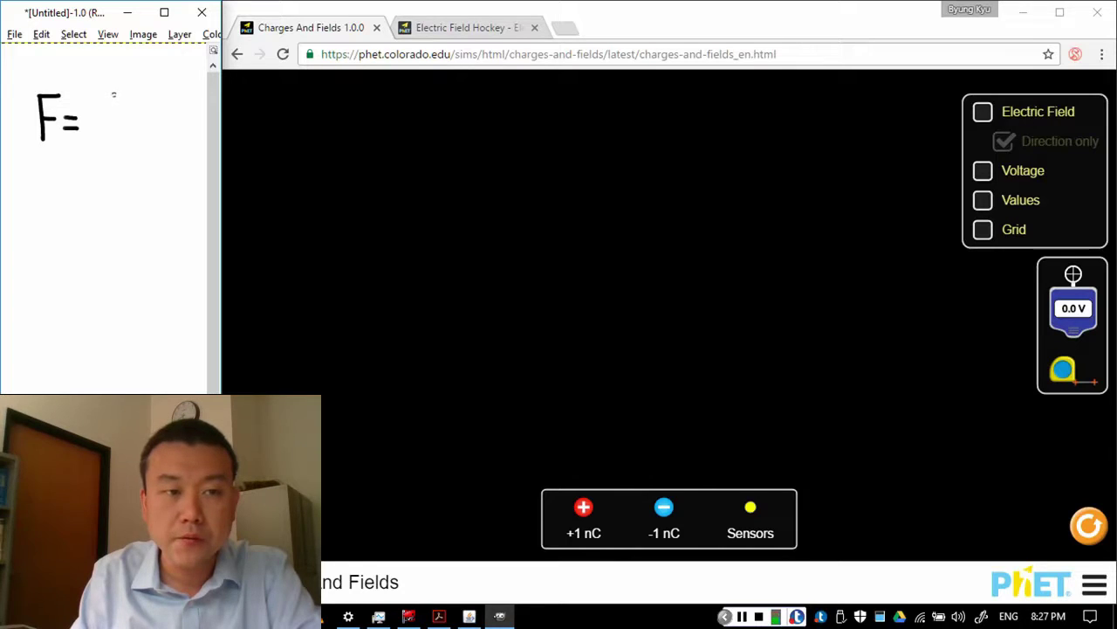
{"action": "mouse_move", "coordinate": [113, 91]}
{"action": "left_mouse_down"}
{"action": "mouse_move", "coordinate": [133, 91]}
{"action": "mouse_move", "coordinate": [117, 145]}
{"action": "mouse_move", "coordinate": [135, 145]}
{"action": "mouse_move", "coordinate": [132, 120]}
{"action": "mouse_move", "coordinate": [106, 122]}
{"action": "mouse_move", "coordinate": [102, 168]}
{"action": "mouse_move", "coordinate": [72, 158]}
{"action": "mouse_move", "coordinate": [136, 156]}
{"action": "left_mouse_up"}
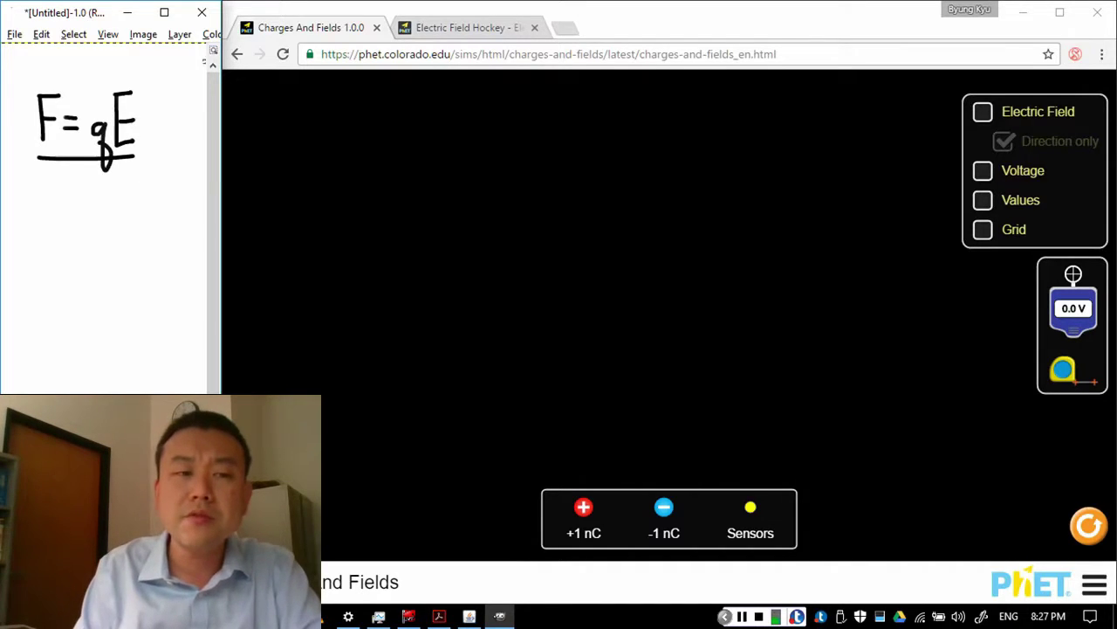
{"action": "mouse_move", "coordinate": [145, 88]}
{"action": "left_mouse_down"}
{"action": "mouse_move", "coordinate": [127, 82]}
{"action": "mouse_move", "coordinate": [102, 121]}
{"action": "mouse_move", "coordinate": [117, 84]}
{"action": "left_mouse_up"}
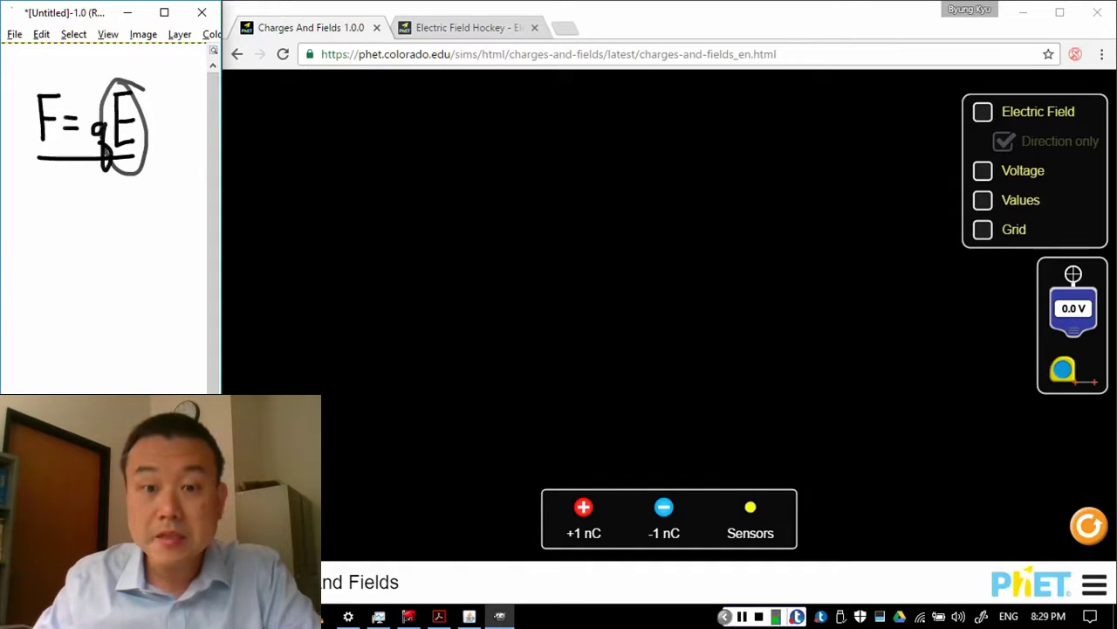
Step: Place two +1 nC charges, rearrange them, then return both to the toolbox
{"action": "left_click_drag", "start_coordinate": [583, 506], "coordinate": [546, 264]}
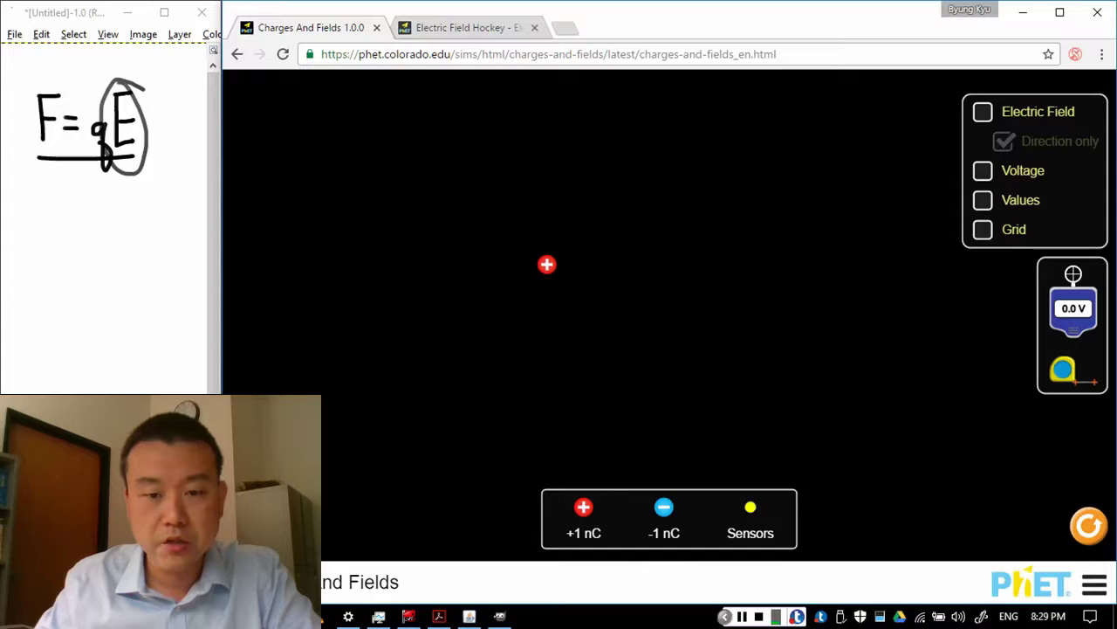
{"action": "left_click_drag", "start_coordinate": [583, 506], "coordinate": [684, 266]}
{"action": "left_click_drag", "start_coordinate": [547, 264], "coordinate": [616, 262]}
{"action": "left_click_drag", "start_coordinate": [684, 266], "coordinate": [585, 489]}
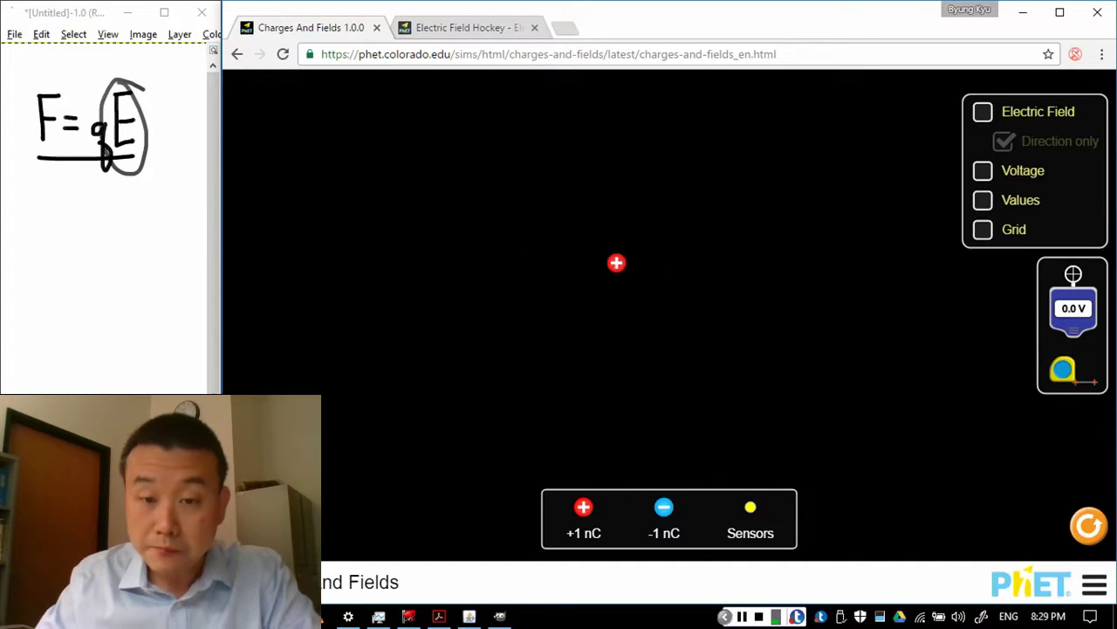
{"action": "left_click_drag", "start_coordinate": [616, 263], "coordinate": [619, 285]}
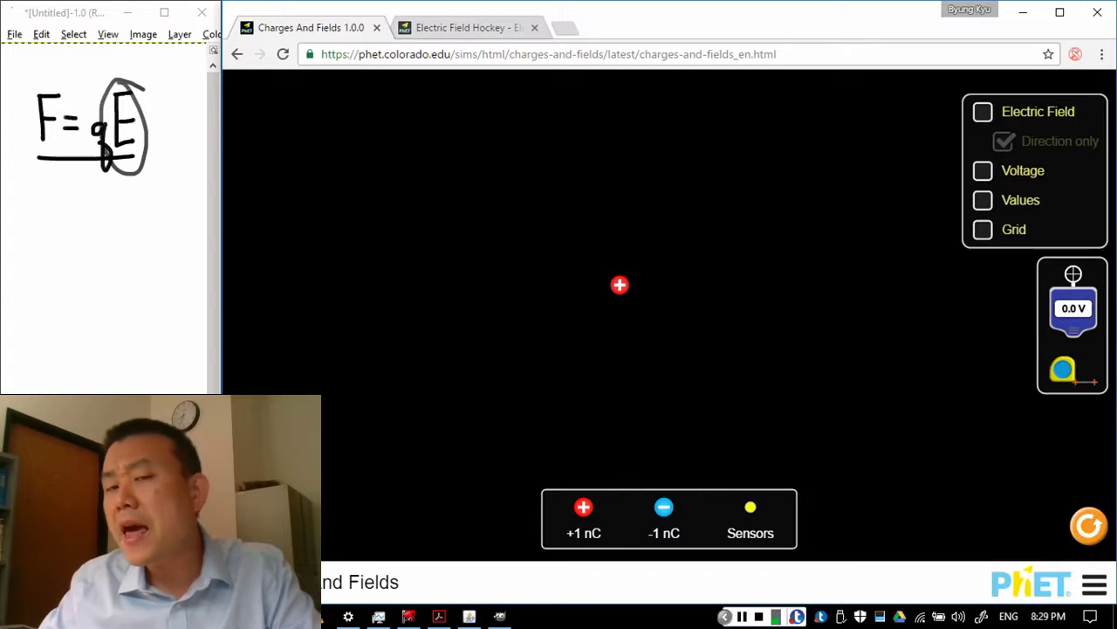
{"action": "left_click_drag", "start_coordinate": [619, 284], "coordinate": [582, 508]}
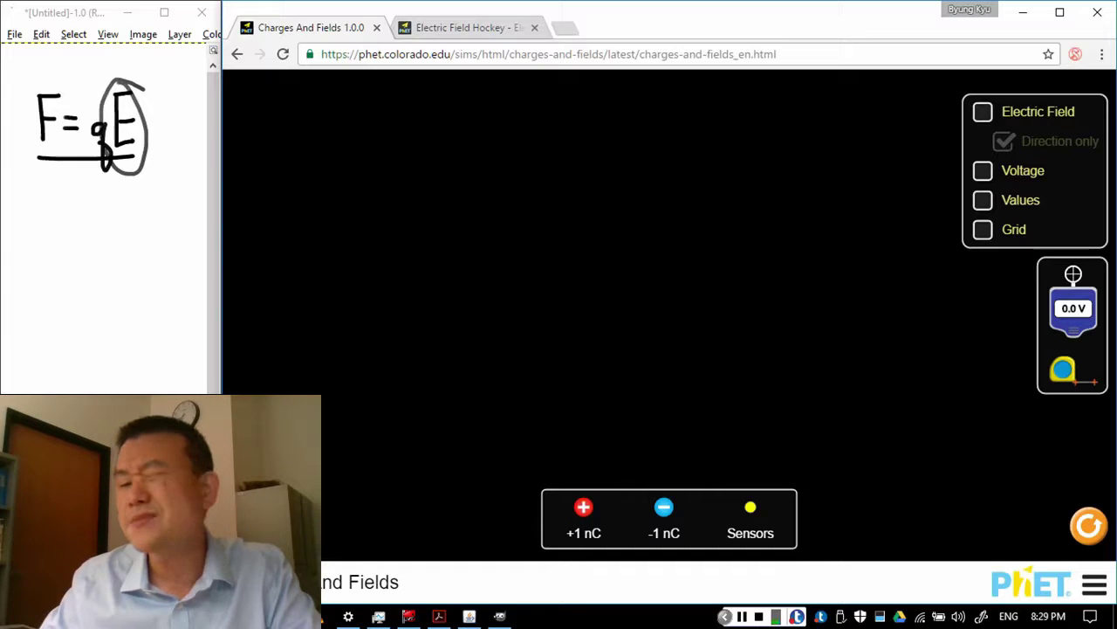
Step: Bring out +1 nC and -1 nC charges, leaving one +1 nC charge just below centre
{"action": "mouse_move", "coordinate": [665, 508]}
{"action": "left_mouse_down"}
{"action": "mouse_move", "coordinate": [669, 425]}
{"action": "mouse_move", "coordinate": [640, 355]}
{"action": "mouse_move", "coordinate": [668, 457]}
{"action": "mouse_move", "coordinate": [663, 507]}
{"action": "left_mouse_up"}
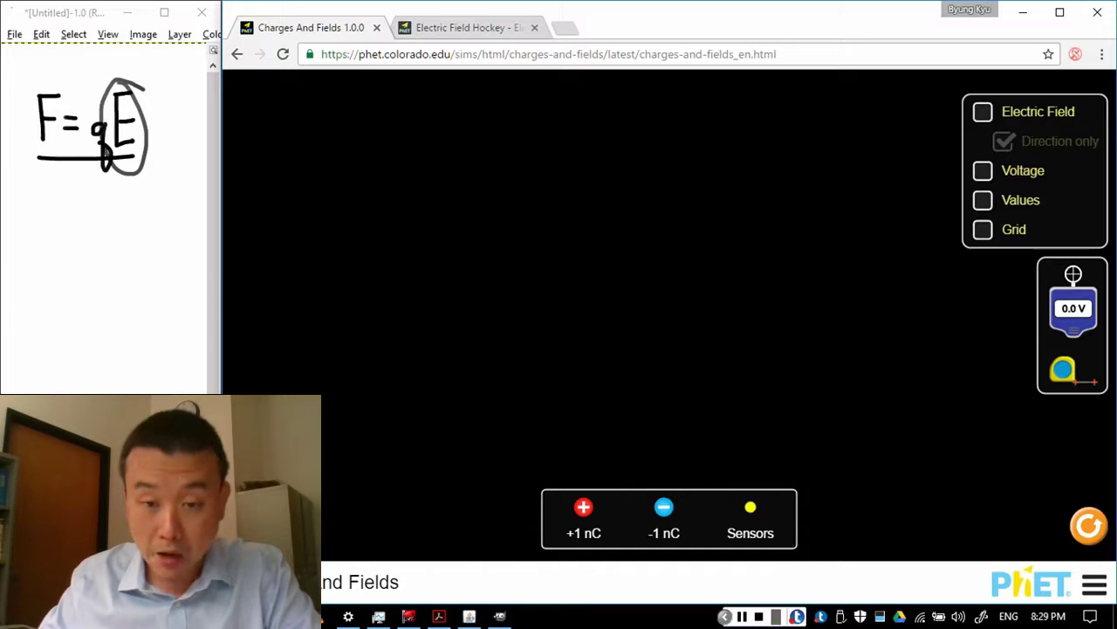
{"action": "left_click_drag", "start_coordinate": [583, 506], "coordinate": [626, 261]}
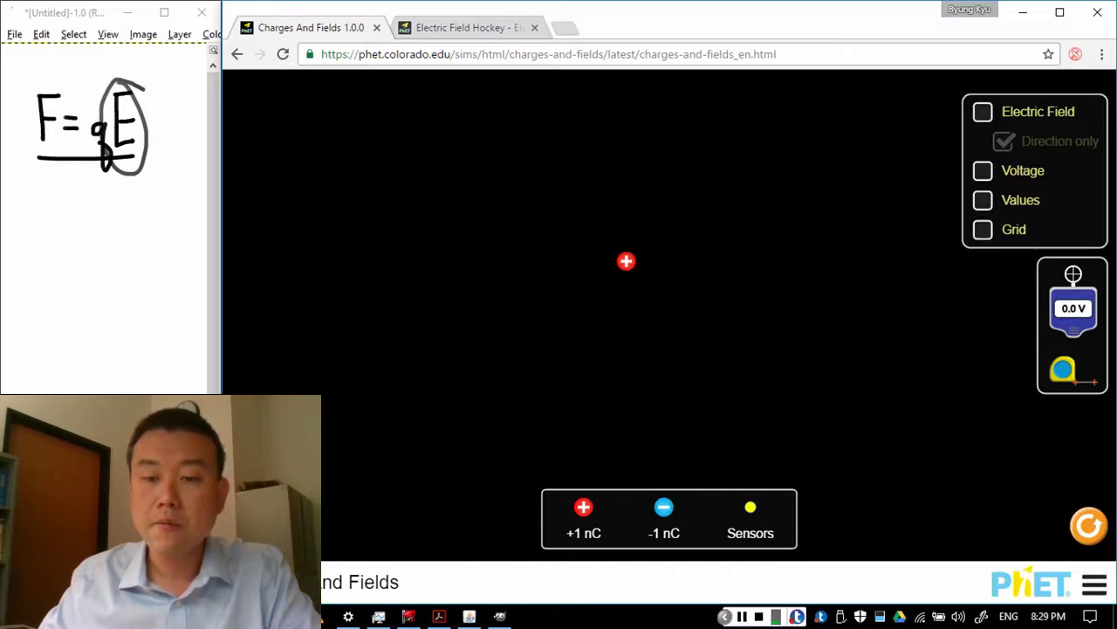
{"action": "mouse_move", "coordinate": [663, 507]}
{"action": "left_mouse_down"}
{"action": "mouse_move", "coordinate": [661, 428]}
{"action": "mouse_move", "coordinate": [625, 372]}
{"action": "mouse_move", "coordinate": [632, 317]}
{"action": "mouse_move", "coordinate": [662, 507]}
{"action": "left_mouse_up"}
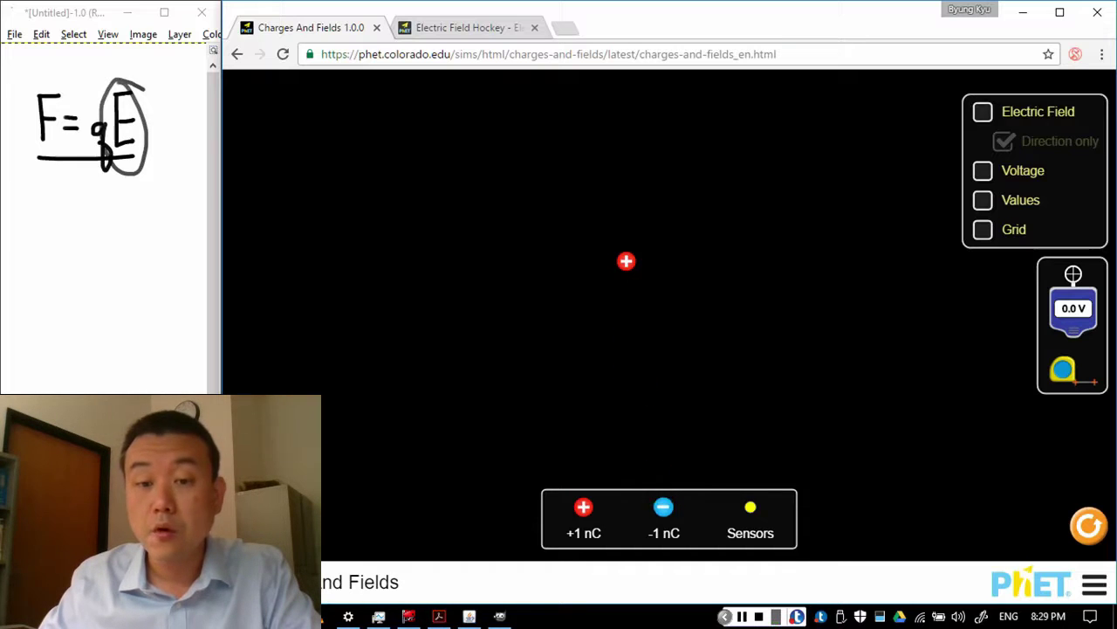
{"action": "mouse_move", "coordinate": [583, 506]}
{"action": "left_mouse_down"}
{"action": "mouse_move", "coordinate": [584, 464]}
{"action": "mouse_move", "coordinate": [636, 354]}
{"action": "mouse_move", "coordinate": [626, 354]}
{"action": "mouse_move", "coordinate": [630, 408]}
{"action": "mouse_move", "coordinate": [583, 504]}
{"action": "left_mouse_up"}
{"action": "left_click_drag", "start_coordinate": [626, 261], "coordinate": [635, 278]}
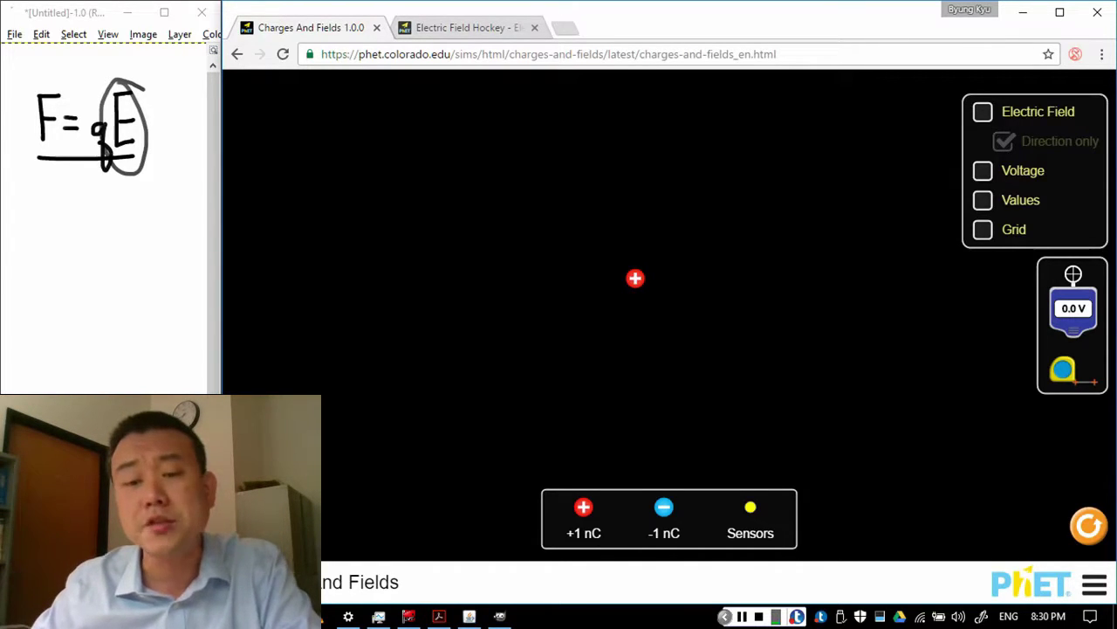
{"action": "left_click_drag", "start_coordinate": [750, 506], "coordinate": [735, 280]}
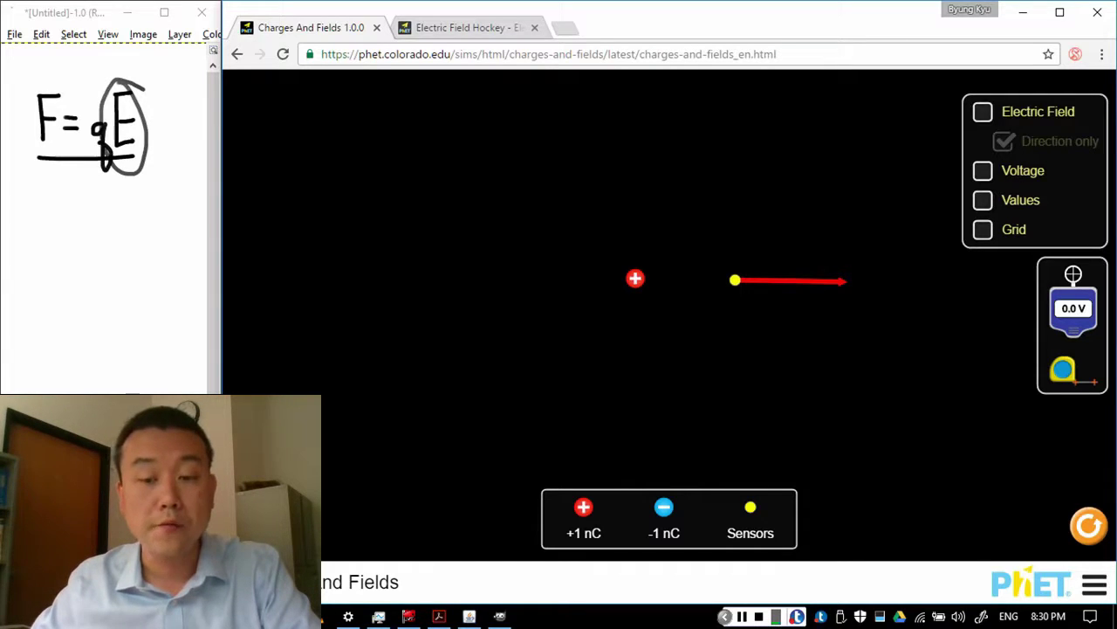
{"action": "left_click_drag", "start_coordinate": [751, 506], "coordinate": [634, 176]}
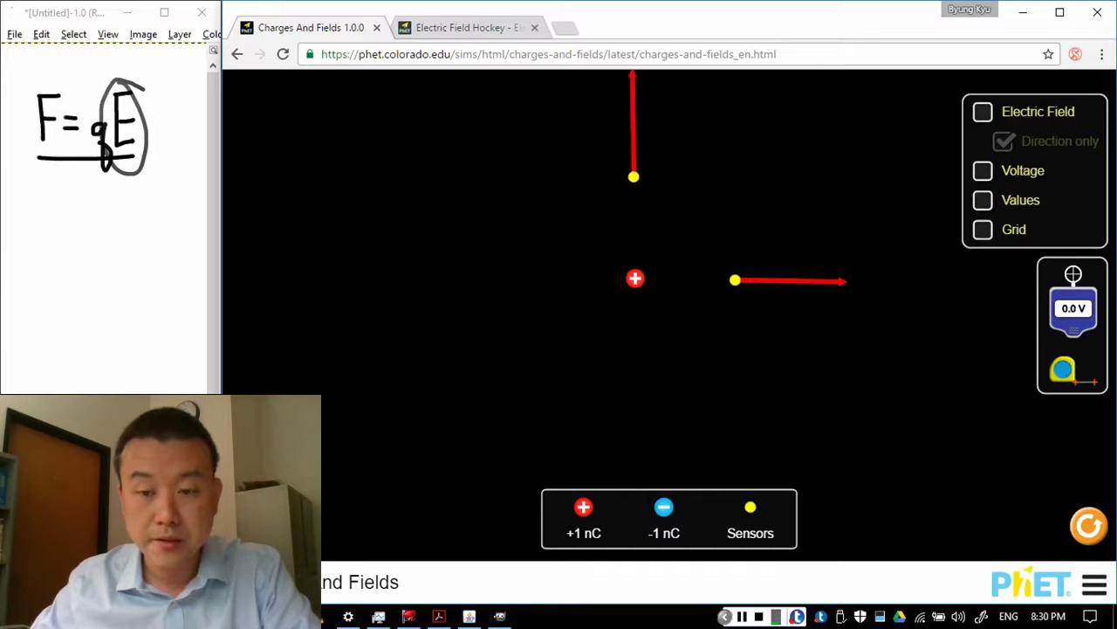
{"action": "left_click_drag", "start_coordinate": [751, 507], "coordinate": [529, 279]}
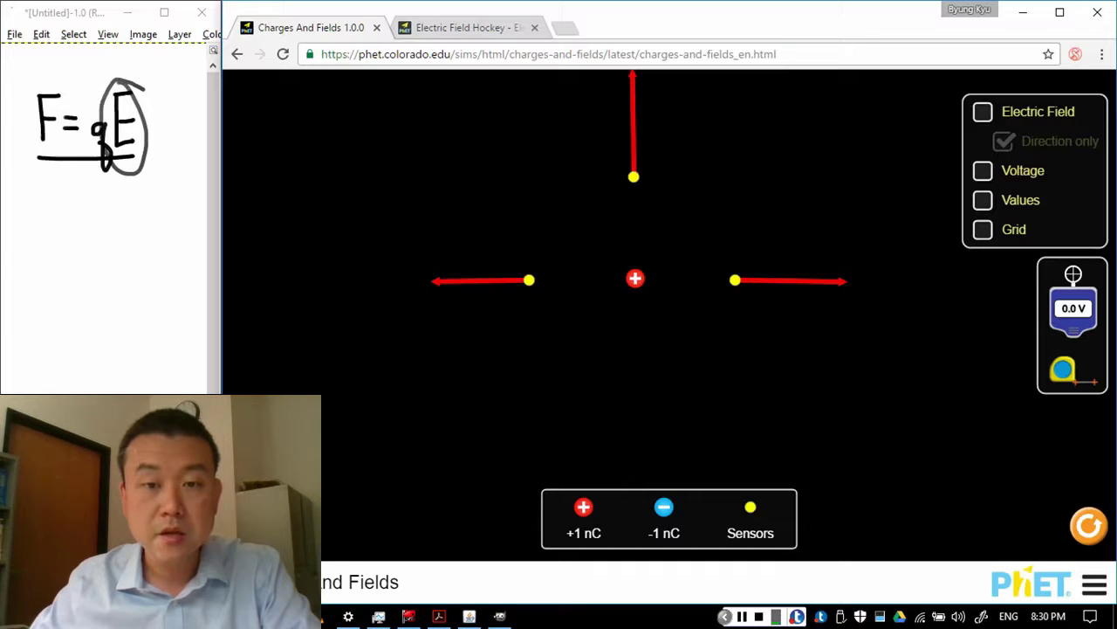
{"action": "left_click_drag", "start_coordinate": [751, 507], "coordinate": [636, 385]}
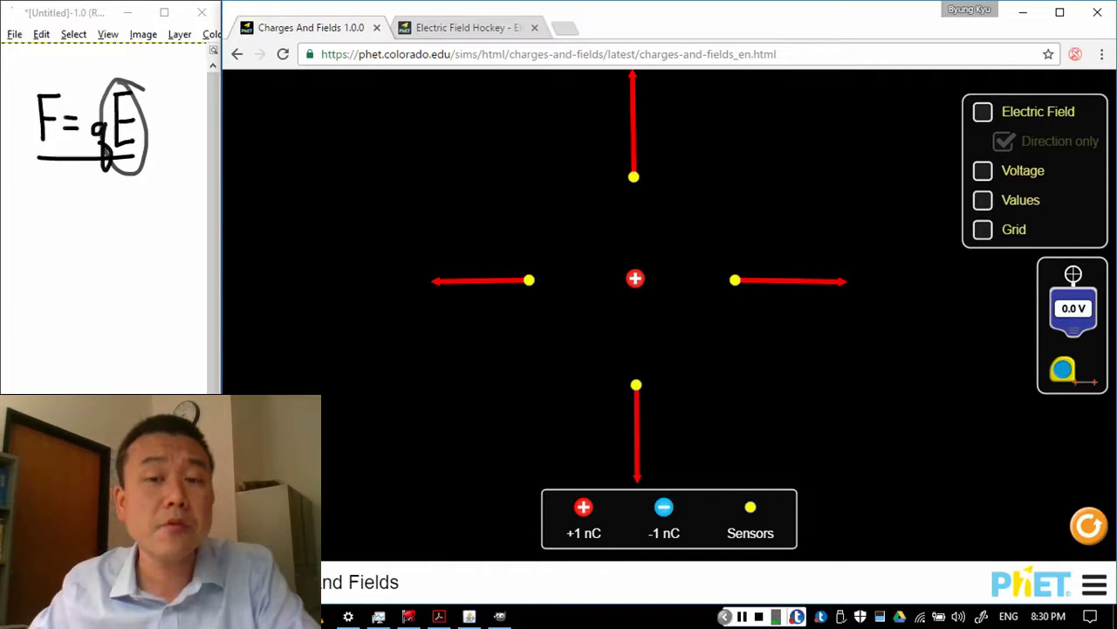
{"action": "mouse_move", "coordinate": [735, 280]}
{"action": "left_mouse_down"}
{"action": "mouse_move", "coordinate": [728, 232]}
{"action": "mouse_move", "coordinate": [708, 197]}
{"action": "mouse_move", "coordinate": [684, 185]}
{"action": "mouse_move", "coordinate": [716, 207]}
{"action": "mouse_move", "coordinate": [748, 282]}
{"action": "left_mouse_up"}
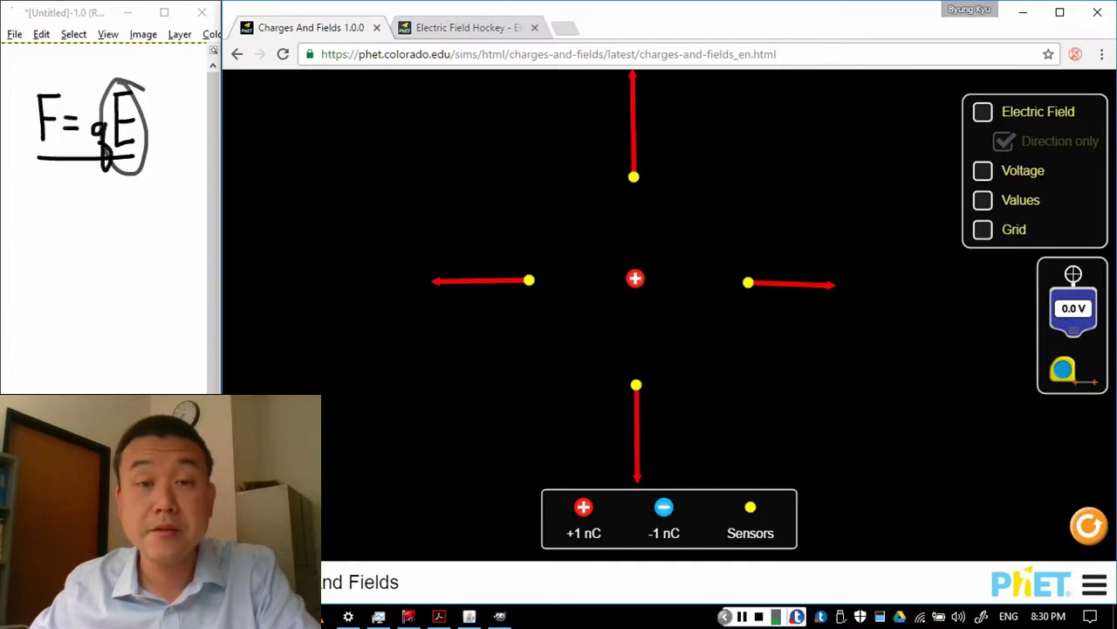
{"action": "left_click_drag", "start_coordinate": [634, 176], "coordinate": [751, 509]}
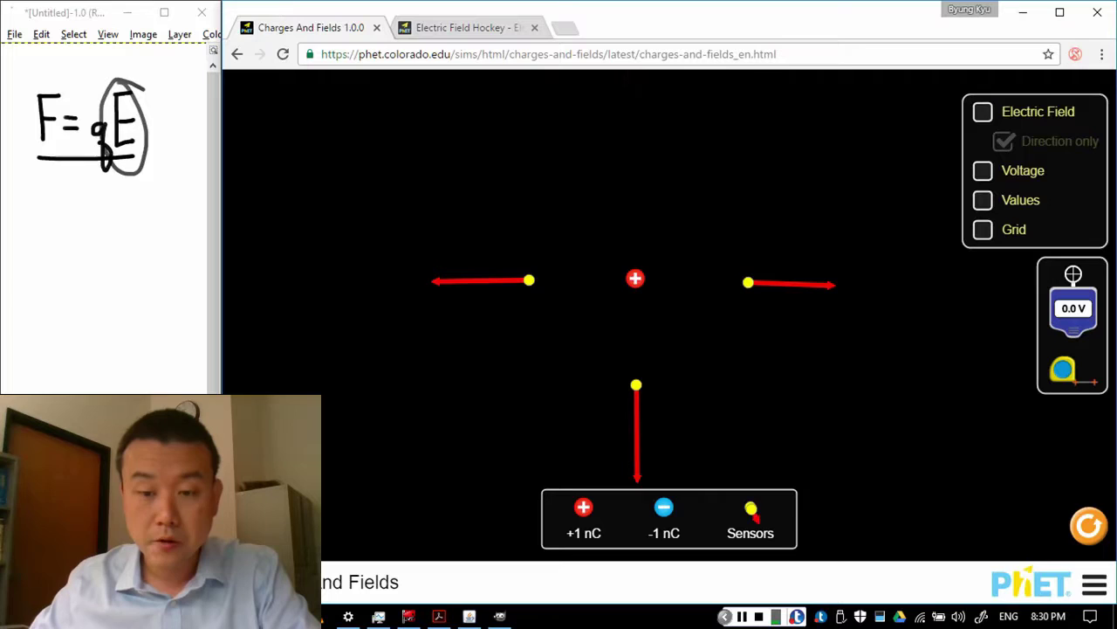
{"action": "left_click_drag", "start_coordinate": [637, 384], "coordinate": [751, 509]}
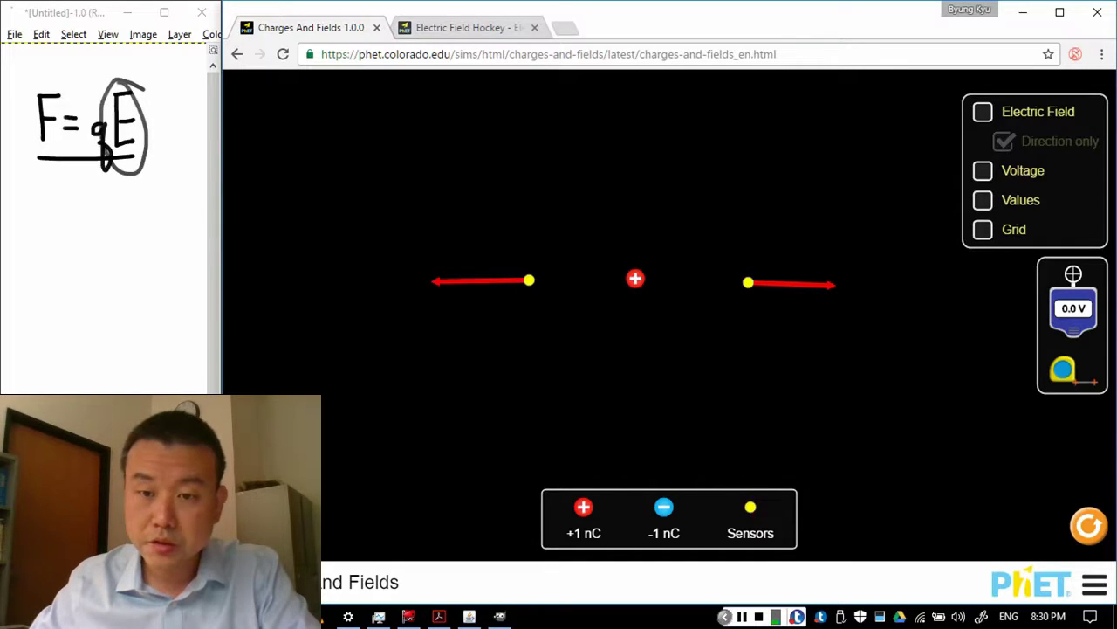
{"action": "left_click_drag", "start_coordinate": [748, 282], "coordinate": [751, 508]}
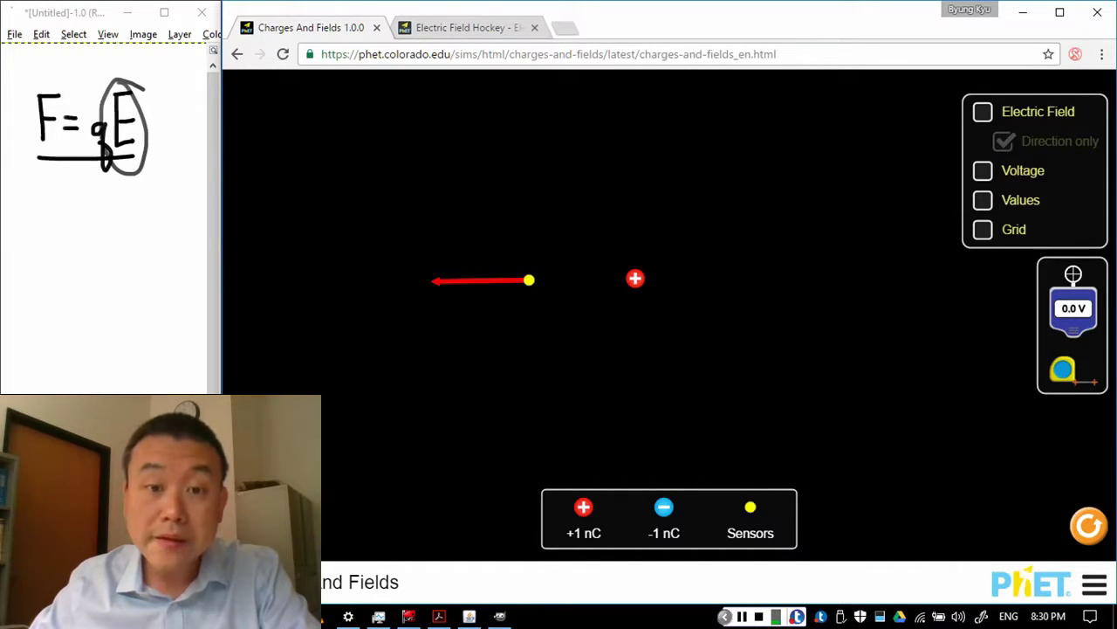
{"action": "left_click_drag", "start_coordinate": [529, 281], "coordinate": [751, 509]}
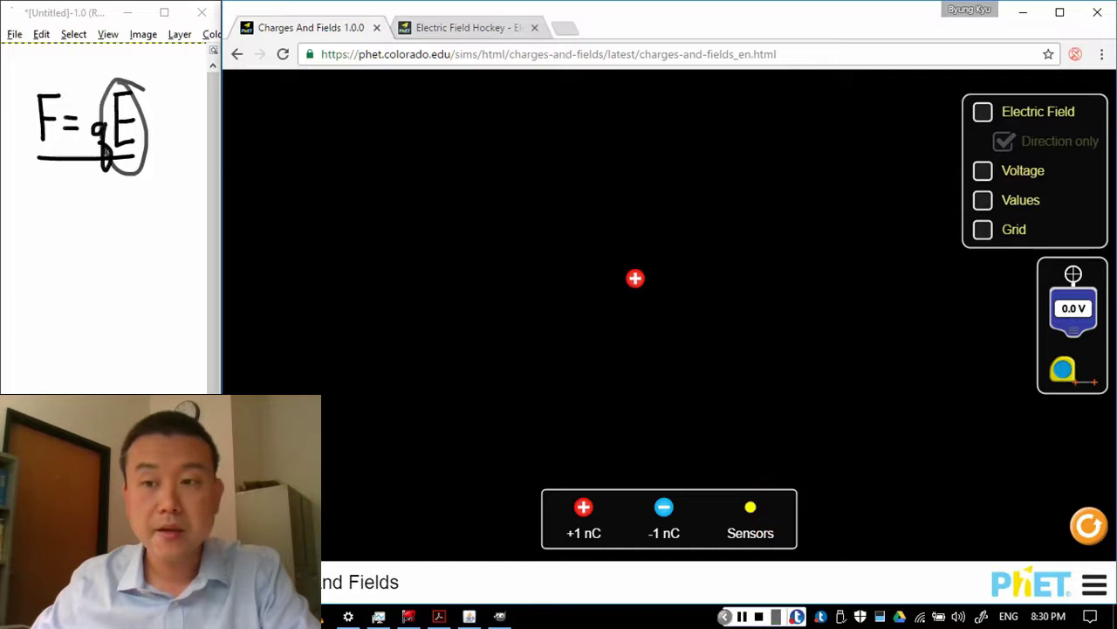
Step: Turn on Electric Field arrows with Direction only unchecked, then drag the +1 nC charge around
{"action": "left_click", "coordinate": [983, 112]}
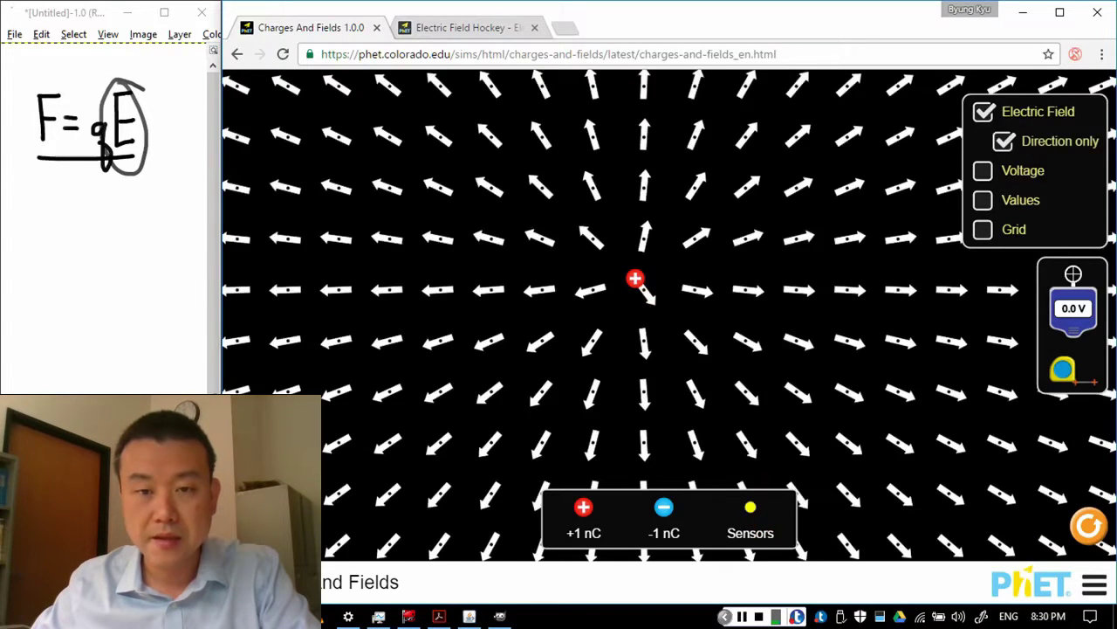
{"action": "left_click_drag", "start_coordinate": [635, 278], "coordinate": [619, 290]}
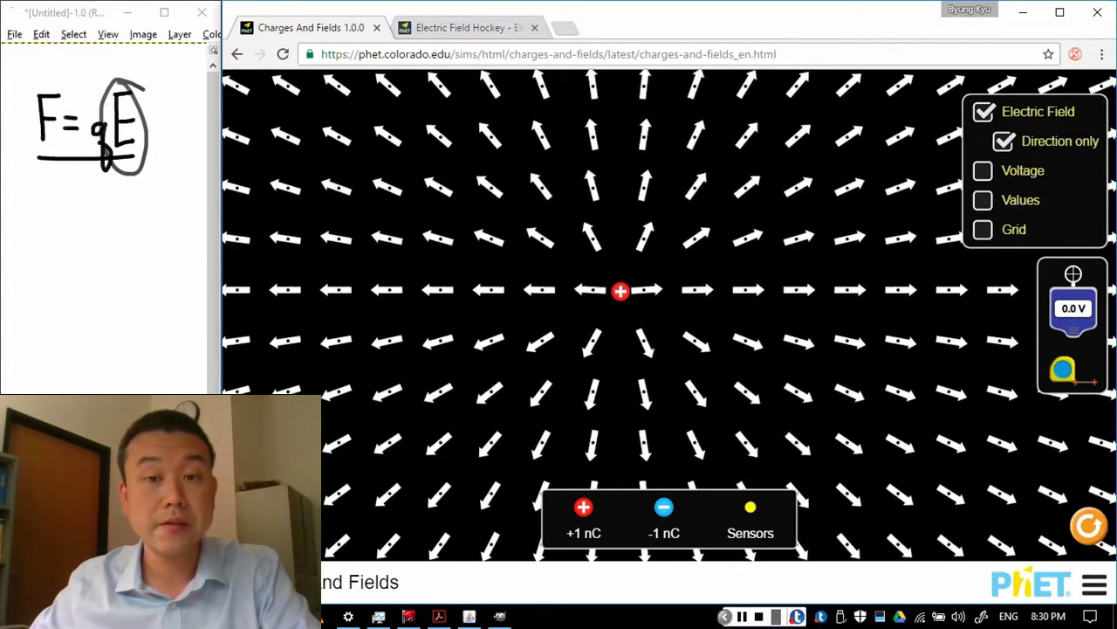
{"action": "left_click", "coordinate": [1004, 141]}
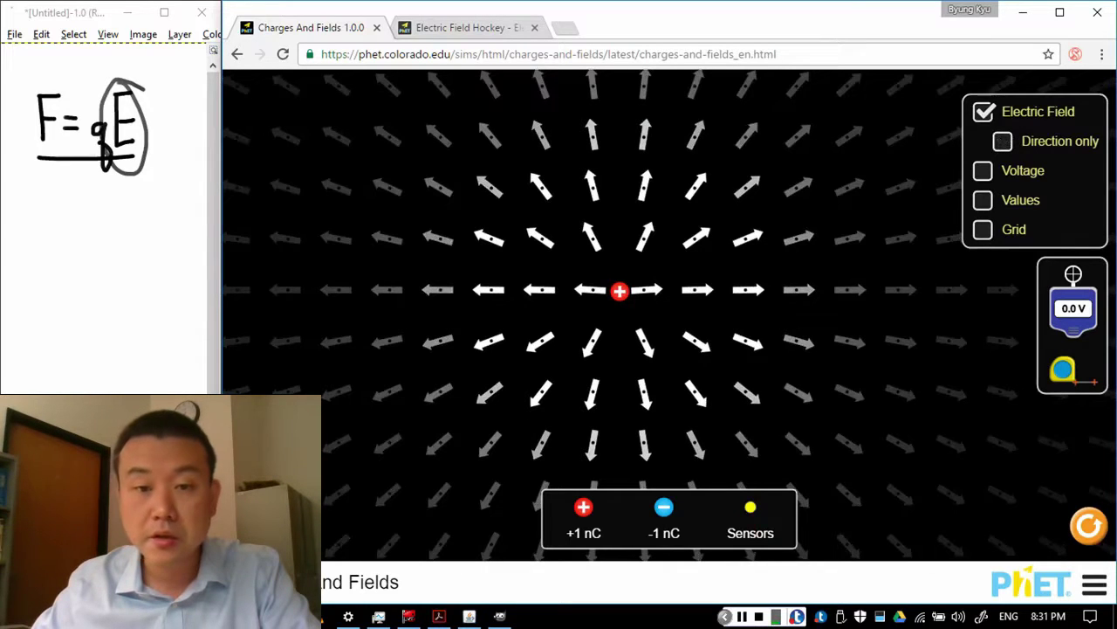
{"action": "mouse_move", "coordinate": [619, 291]}
{"action": "left_mouse_down"}
{"action": "mouse_move", "coordinate": [643, 299]}
{"action": "mouse_move", "coordinate": [614, 292]}
{"action": "mouse_move", "coordinate": [626, 260]}
{"action": "mouse_move", "coordinate": [669, 254]}
{"action": "mouse_move", "coordinate": [742, 284]}
{"action": "mouse_move", "coordinate": [608, 291]}
{"action": "mouse_move", "coordinate": [617, 292]}
{"action": "mouse_move", "coordinate": [446, 404]}
{"action": "mouse_move", "coordinate": [419, 439]}
{"action": "mouse_move", "coordinate": [337, 457]}
{"action": "mouse_move", "coordinate": [364, 332]}
{"action": "mouse_move", "coordinate": [496, 221]}
{"action": "mouse_move", "coordinate": [610, 215]}
{"action": "mouse_move", "coordinate": [620, 291]}
{"action": "left_mouse_up"}
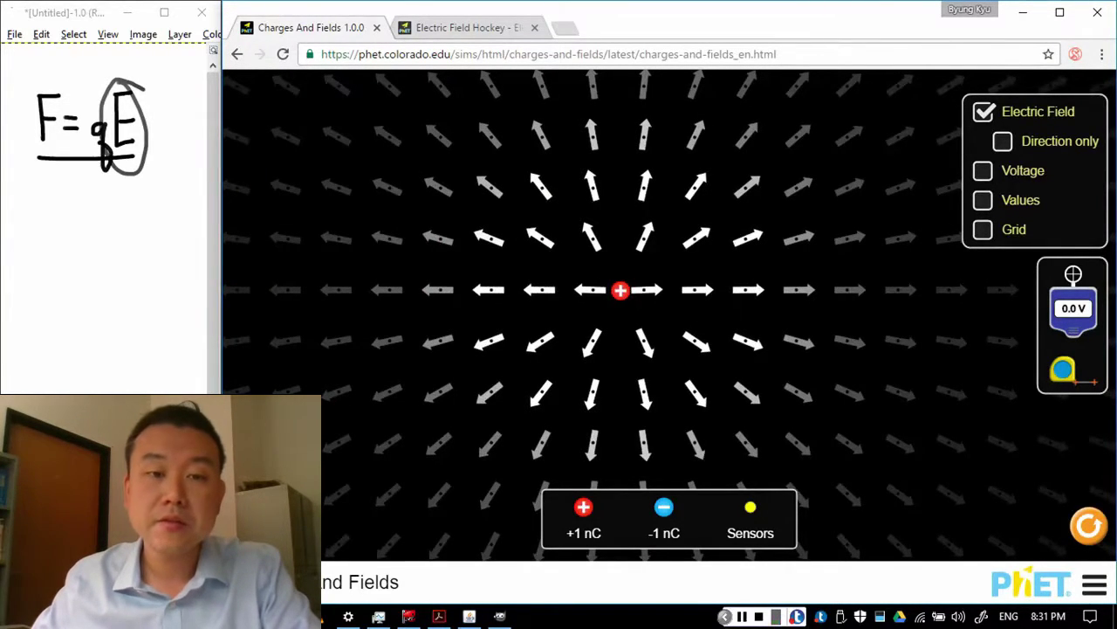
{"action": "left_click_drag", "start_coordinate": [619, 291], "coordinate": [618, 238]}
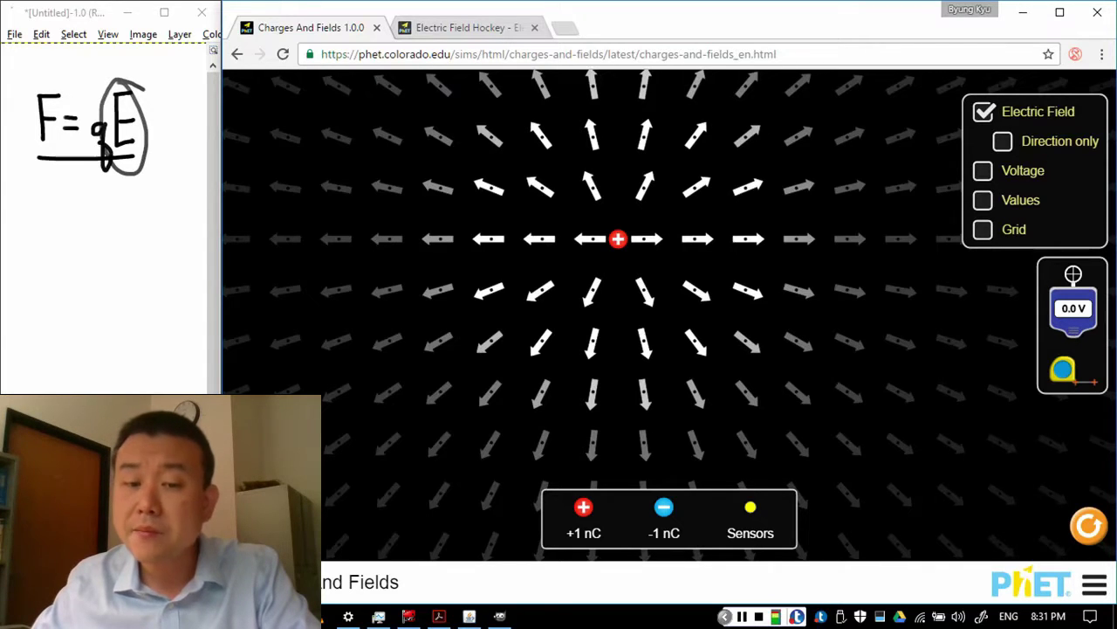
Step: Add a second +1 nC charge on the right, remove it, and move the remaining charge lower
{"action": "left_click_drag", "start_coordinate": [584, 506], "coordinate": [743, 238]}
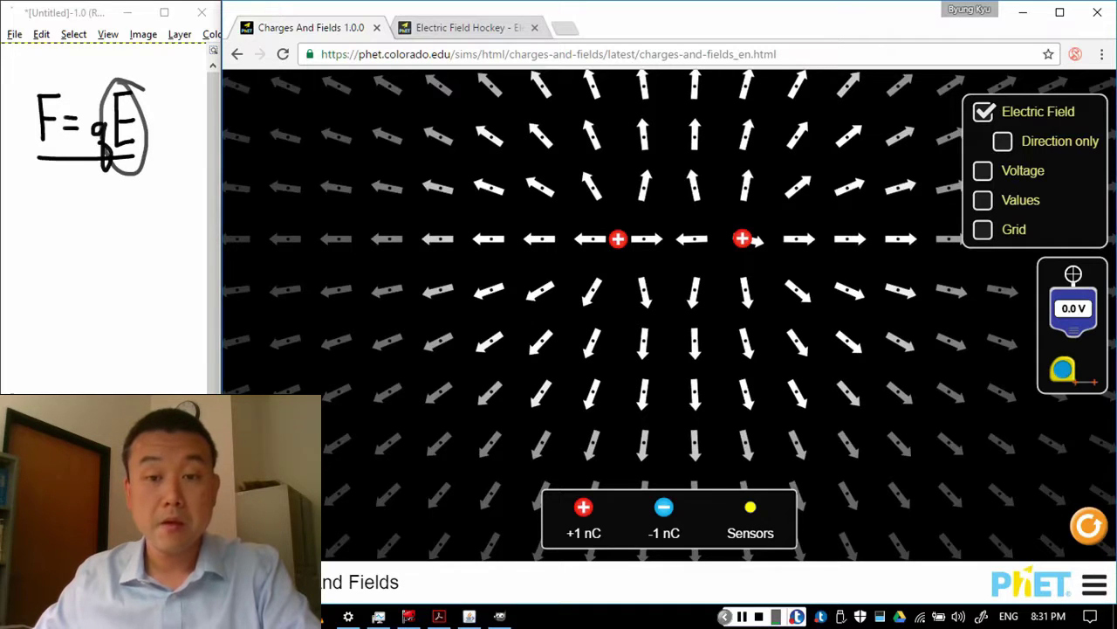
{"action": "left_click_drag", "start_coordinate": [742, 238], "coordinate": [584, 508]}
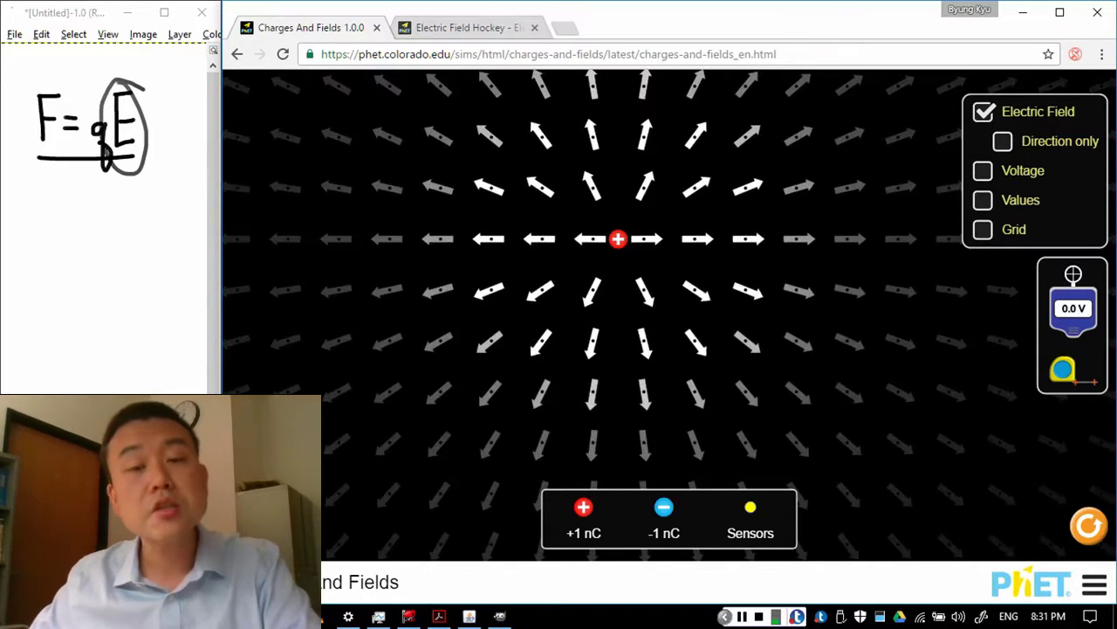
{"action": "left_click_drag", "start_coordinate": [618, 239], "coordinate": [617, 289]}
{"action": "mouse_move", "coordinate": [583, 507]}
{"action": "left_mouse_down"}
{"action": "mouse_move", "coordinate": [594, 449]}
{"action": "mouse_move", "coordinate": [743, 309]}
{"action": "mouse_move", "coordinate": [743, 292]}
{"action": "mouse_move", "coordinate": [589, 448]}
{"action": "mouse_move", "coordinate": [583, 514]}
{"action": "left_mouse_up"}
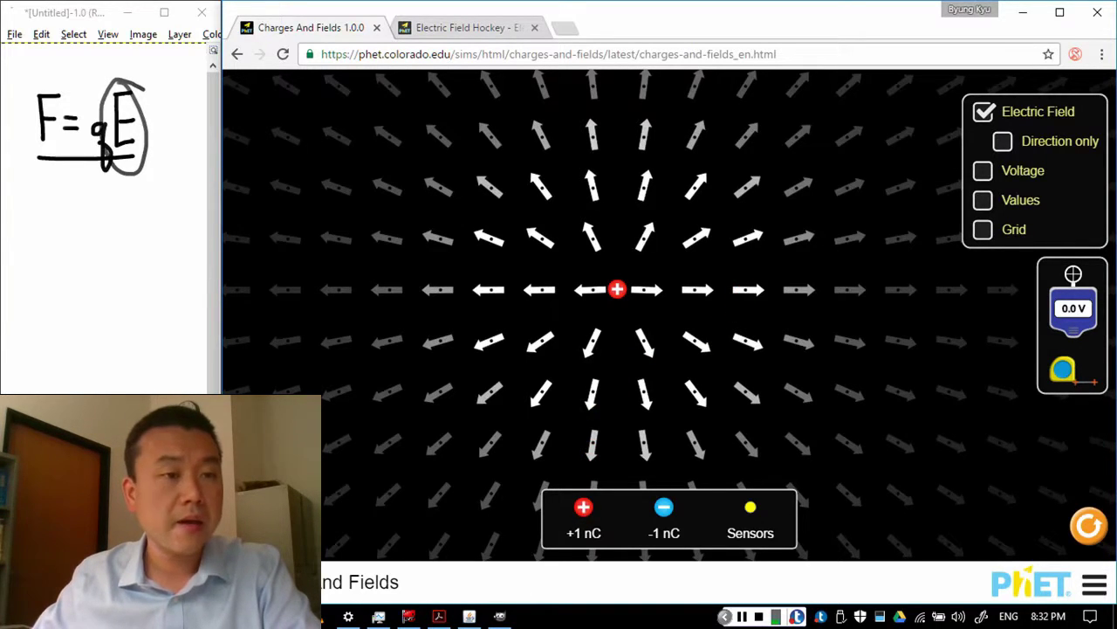
Step: Draw a large freehand loop around F=qE in GIMP, then shift the +1 nC charge left
{"action": "mouse_move", "coordinate": [88, 68]}
{"action": "left_mouse_down"}
{"action": "mouse_move", "coordinate": [18, 96]}
{"action": "mouse_move", "coordinate": [172, 211]}
{"action": "mouse_move", "coordinate": [159, 51]}
{"action": "mouse_move", "coordinate": [66, 65]}
{"action": "left_mouse_up"}
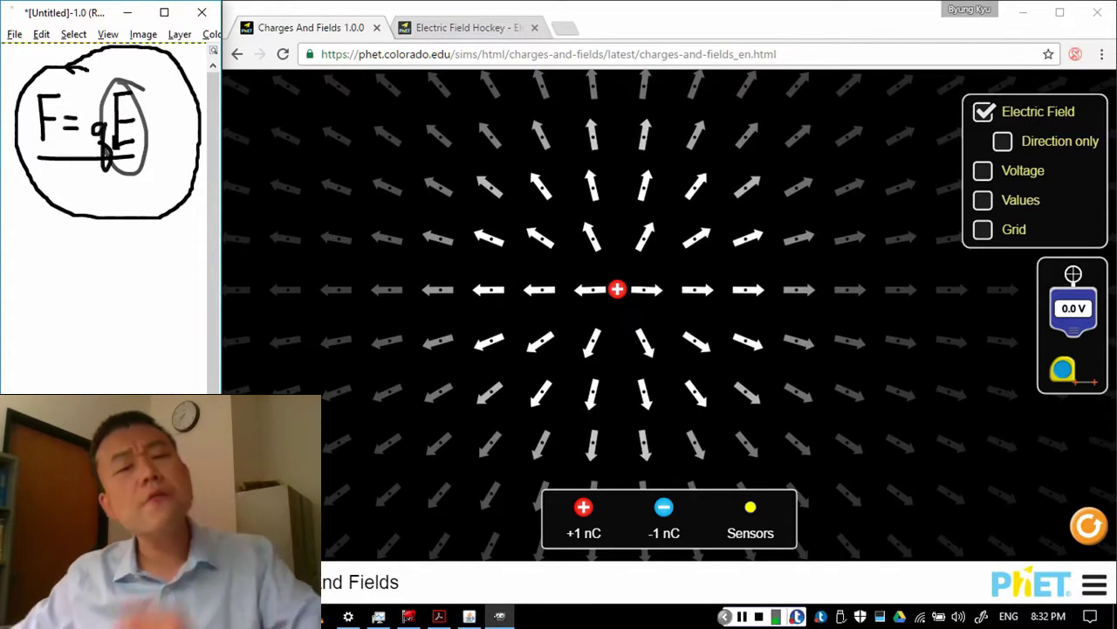
{"action": "left_click_drag", "start_coordinate": [617, 289], "coordinate": [565, 292]}
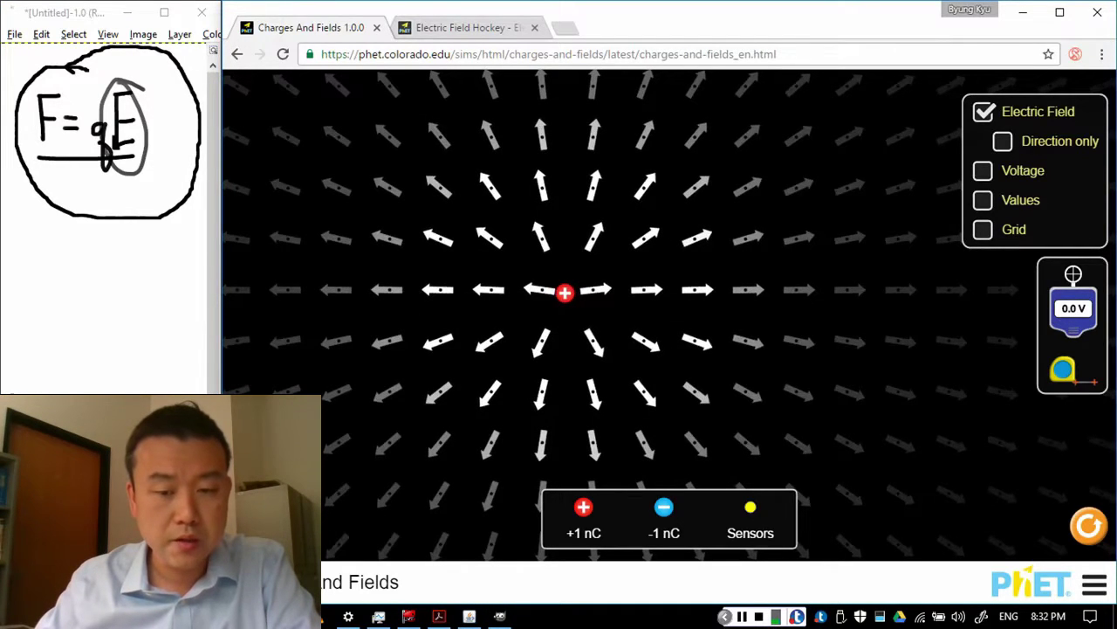
Step: Place a second +1 nC charge right of the first and adjust both so the field cancels between them
{"action": "left_click_drag", "start_coordinate": [583, 507], "coordinate": [680, 295]}
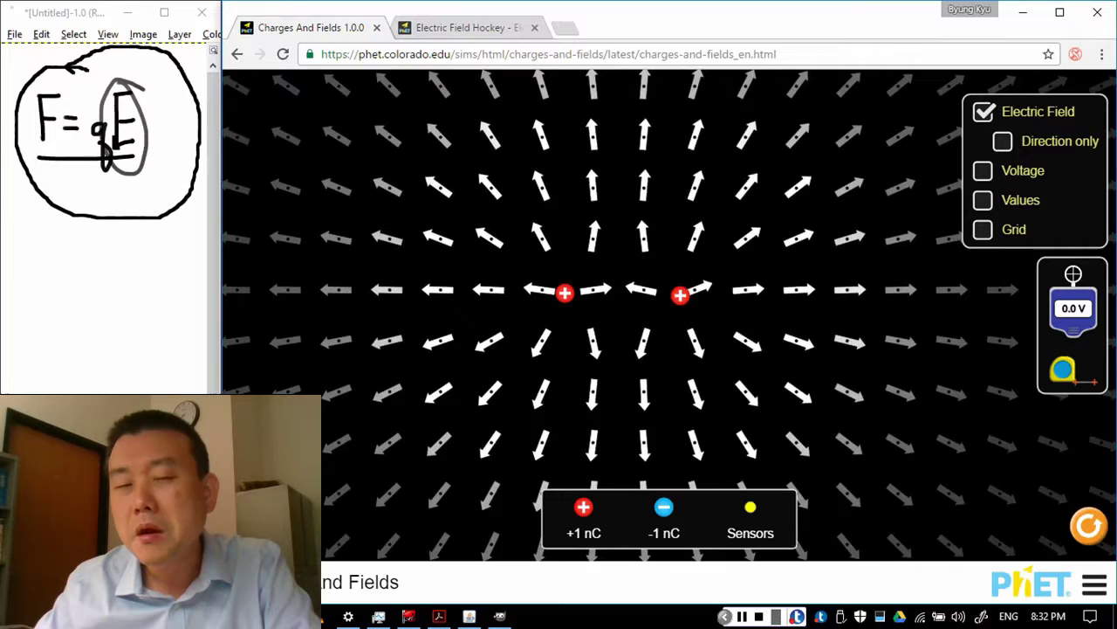
{"action": "left_click_drag", "start_coordinate": [680, 295], "coordinate": [675, 291]}
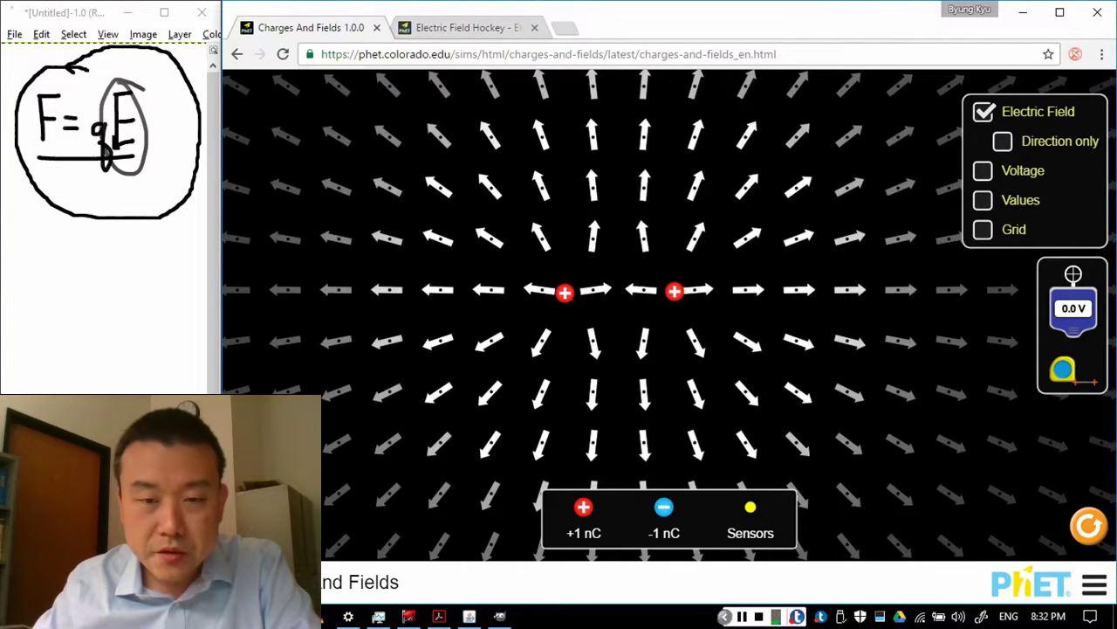
{"action": "left_click_drag", "start_coordinate": [565, 293], "coordinate": [566, 289]}
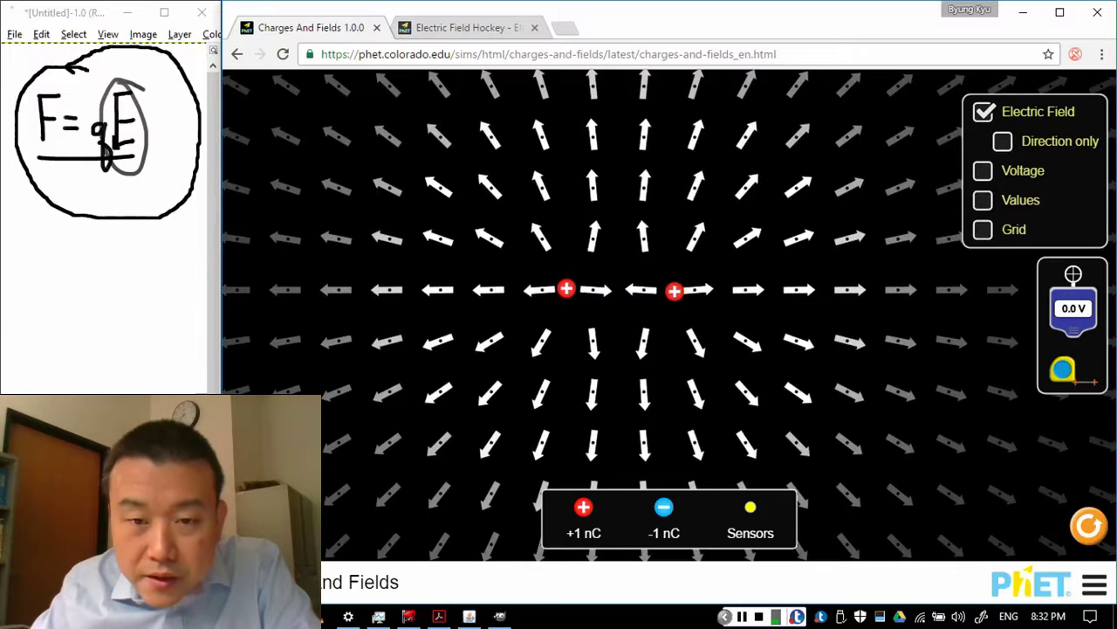
{"action": "left_click_drag", "start_coordinate": [674, 291], "coordinate": [696, 289]}
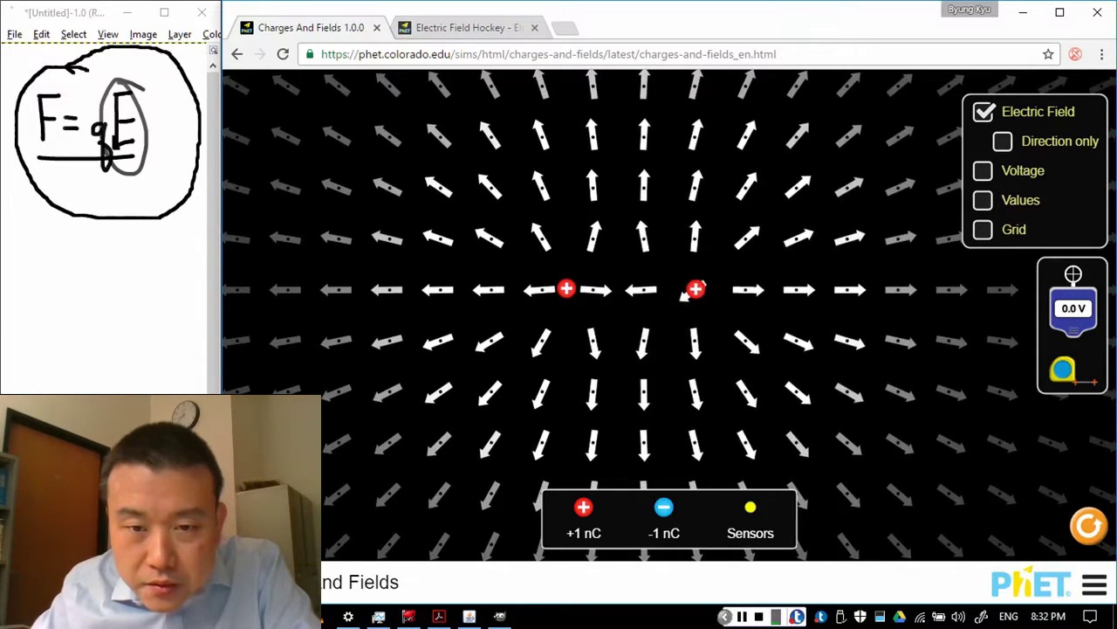
{"action": "left_click_drag", "start_coordinate": [567, 289], "coordinate": [601, 295]}
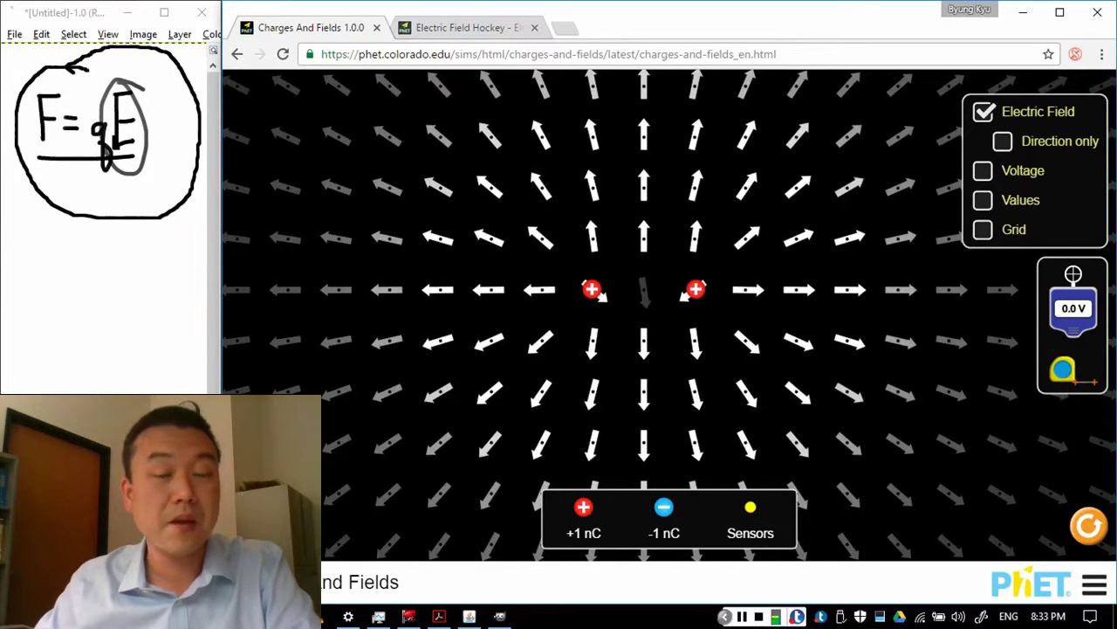
{"action": "mouse_move", "coordinate": [583, 507]}
{"action": "left_mouse_down"}
{"action": "mouse_move", "coordinate": [593, 289]}
{"action": "mouse_move", "coordinate": [684, 291]}
{"action": "mouse_move", "coordinate": [643, 291]}
{"action": "mouse_move", "coordinate": [583, 506]}
{"action": "left_mouse_up"}
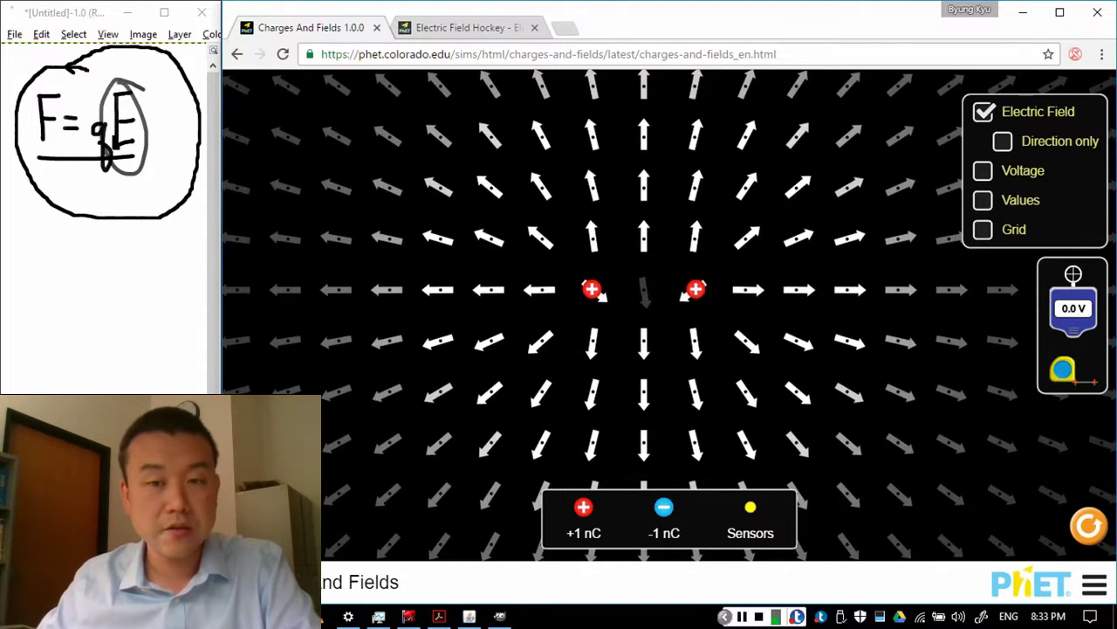
Step: Replace the right positive charge with a -1 nC charge and spread the pair further apart
{"action": "left_click_drag", "start_coordinate": [685, 295], "coordinate": [584, 508]}
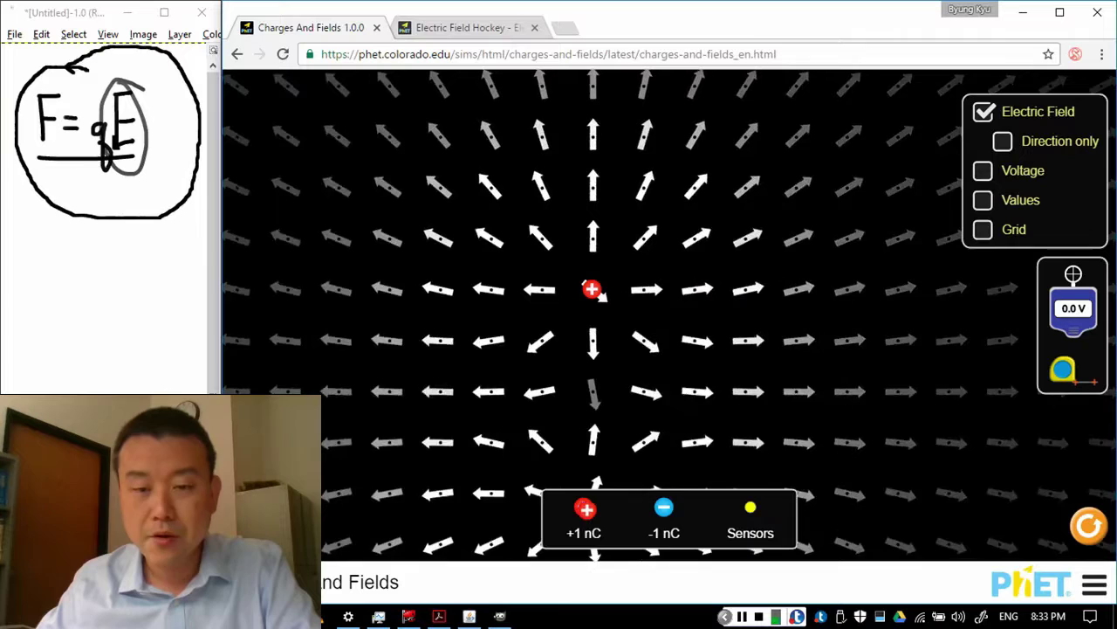
{"action": "left_click_drag", "start_coordinate": [664, 507], "coordinate": [695, 291]}
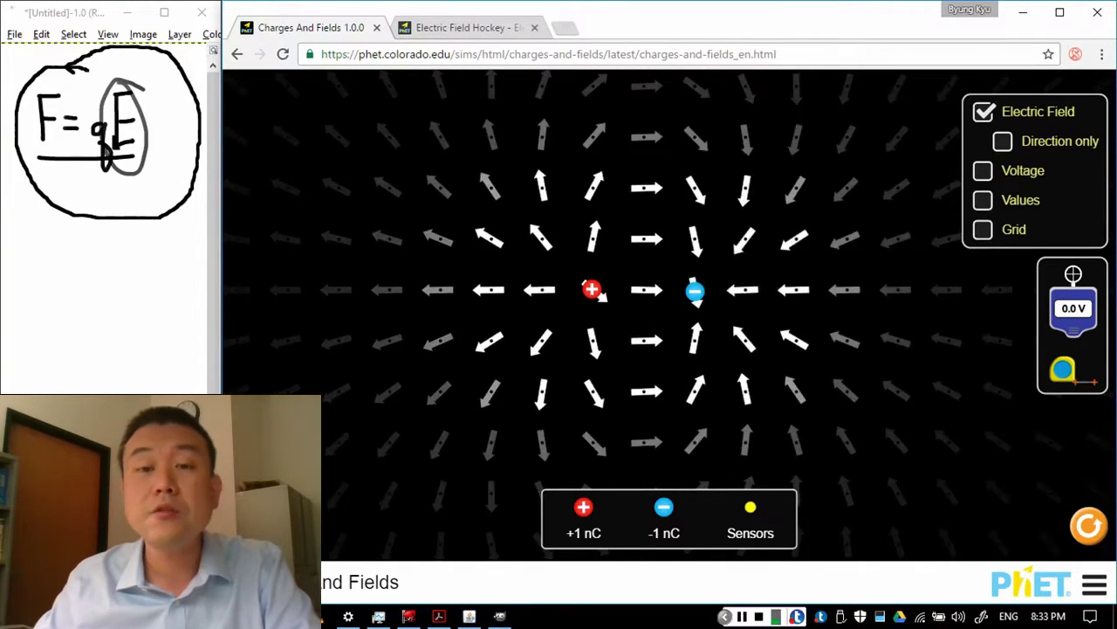
{"action": "left_click_drag", "start_coordinate": [601, 295], "coordinate": [577, 295]}
{"action": "left_click_drag", "start_coordinate": [695, 291], "coordinate": [720, 290]}
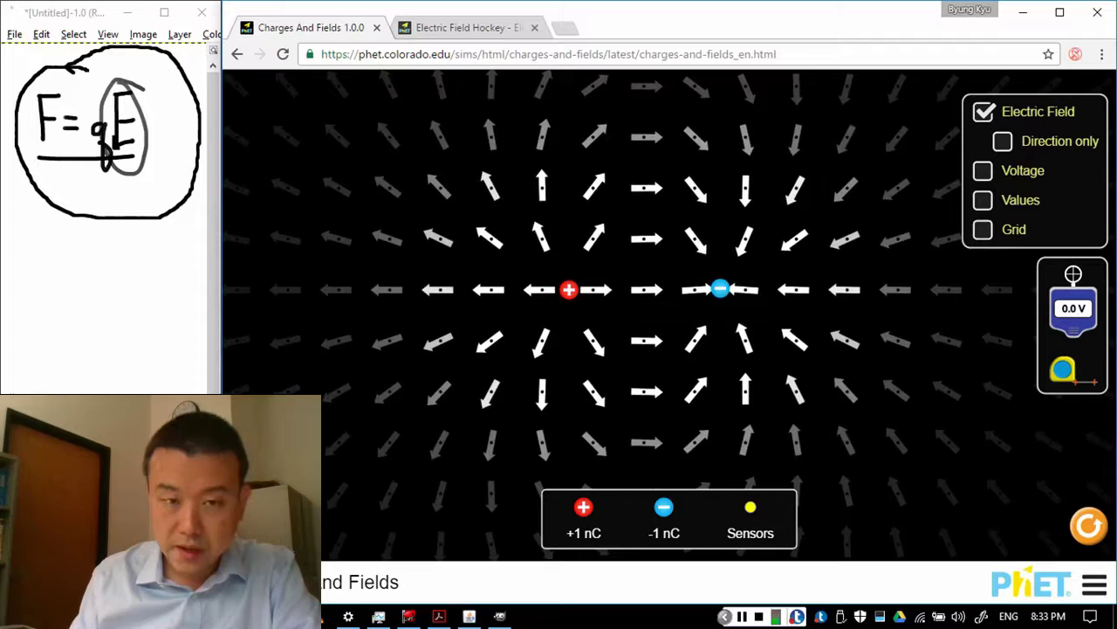
{"action": "left_click", "coordinate": [725, 616]}
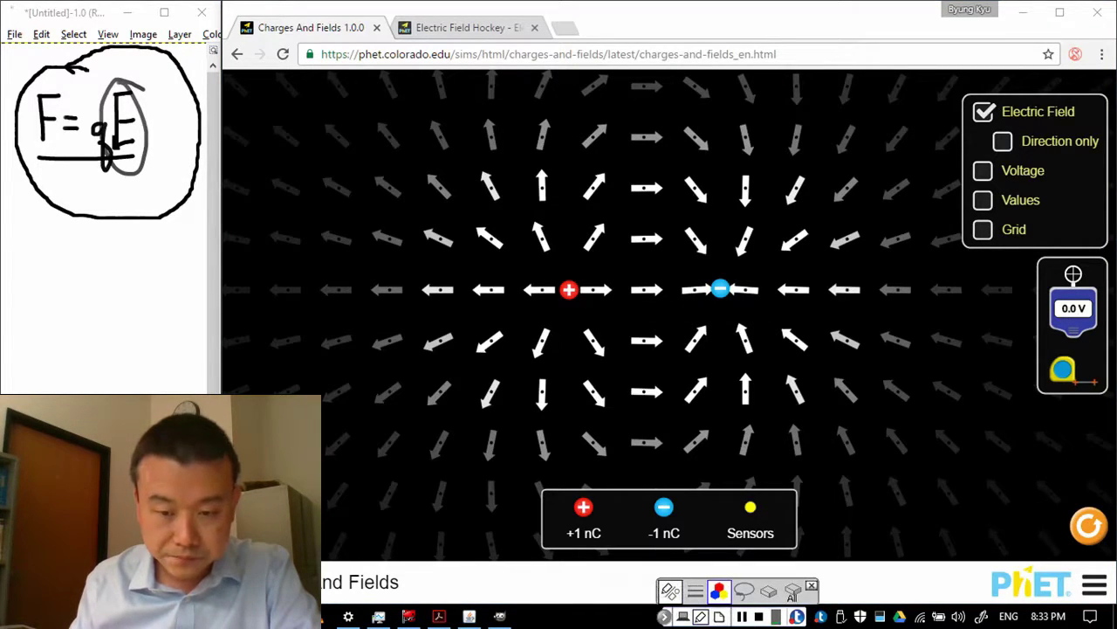
Step: With the red pen, draw arcing and straight field lines from + to − with direction arrows
{"action": "left_click", "coordinate": [671, 591]}
{"action": "left_click", "coordinate": [669, 568]}
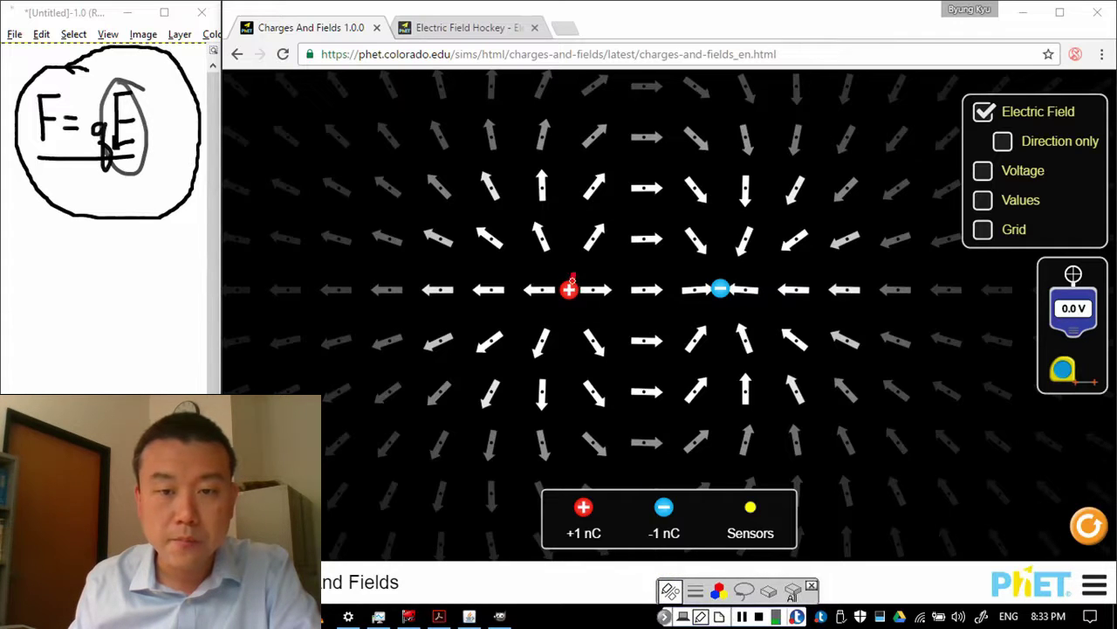
{"action": "mouse_move", "coordinate": [572, 280]}
{"action": "left_mouse_down"}
{"action": "mouse_move", "coordinate": [584, 247]}
{"action": "mouse_move", "coordinate": [615, 222]}
{"action": "mouse_move", "coordinate": [661, 221]}
{"action": "mouse_move", "coordinate": [703, 243]}
{"action": "mouse_move", "coordinate": [721, 281]}
{"action": "left_mouse_up"}
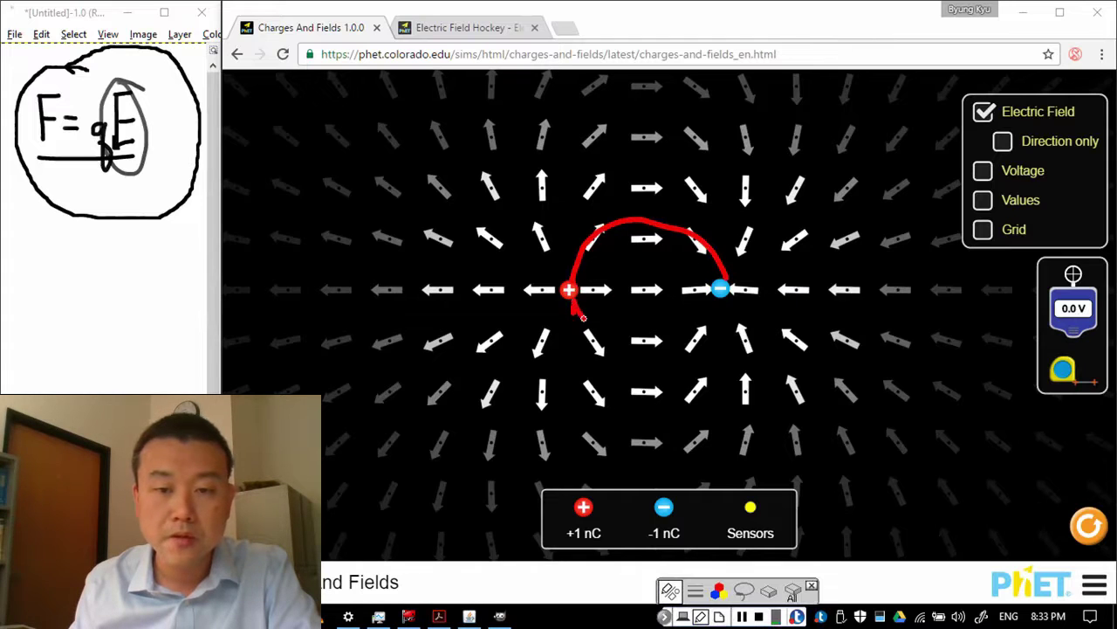
{"action": "mouse_move", "coordinate": [583, 318]}
{"action": "left_mouse_down"}
{"action": "mouse_move", "coordinate": [646, 361]}
{"action": "mouse_move", "coordinate": [712, 321]}
{"action": "mouse_move", "coordinate": [721, 294]}
{"action": "left_mouse_up"}
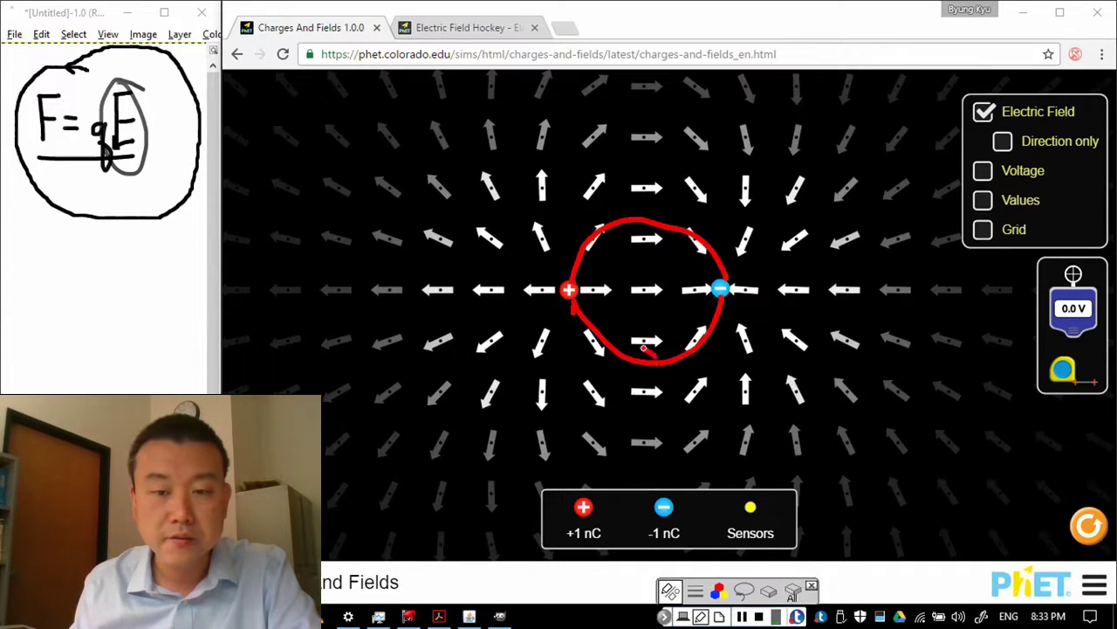
{"action": "left_click_drag", "start_coordinate": [644, 348], "coordinate": [643, 373]}
{"action": "left_click_drag", "start_coordinate": [640, 210], "coordinate": [642, 235]}
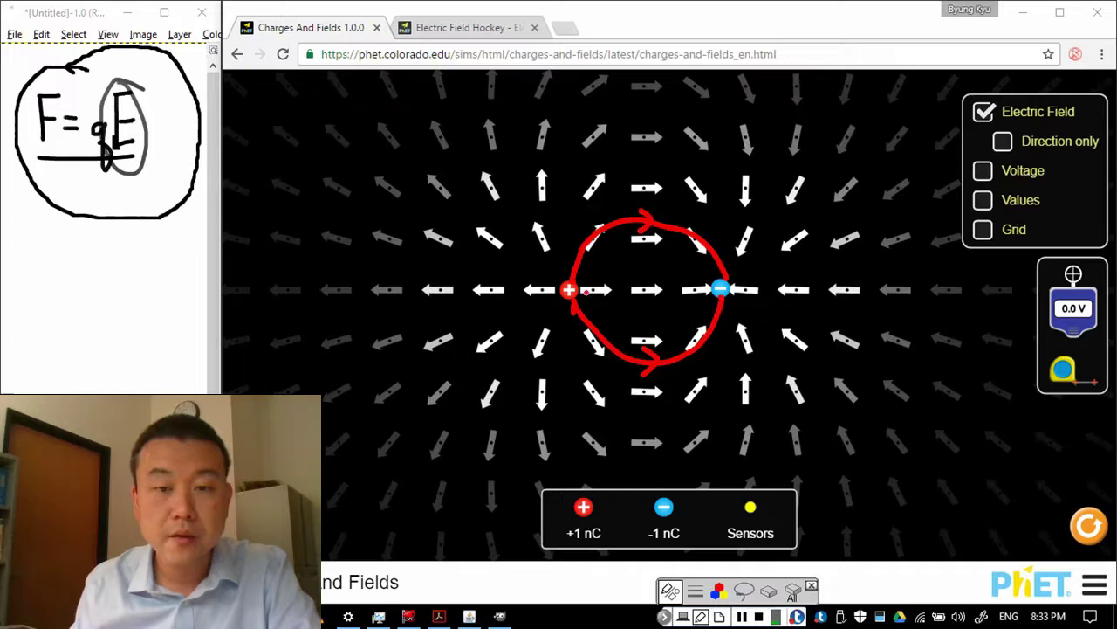
{"action": "left_click_drag", "start_coordinate": [584, 292], "coordinate": [709, 297]}
{"action": "left_click_drag", "start_coordinate": [642, 280], "coordinate": [646, 308]}
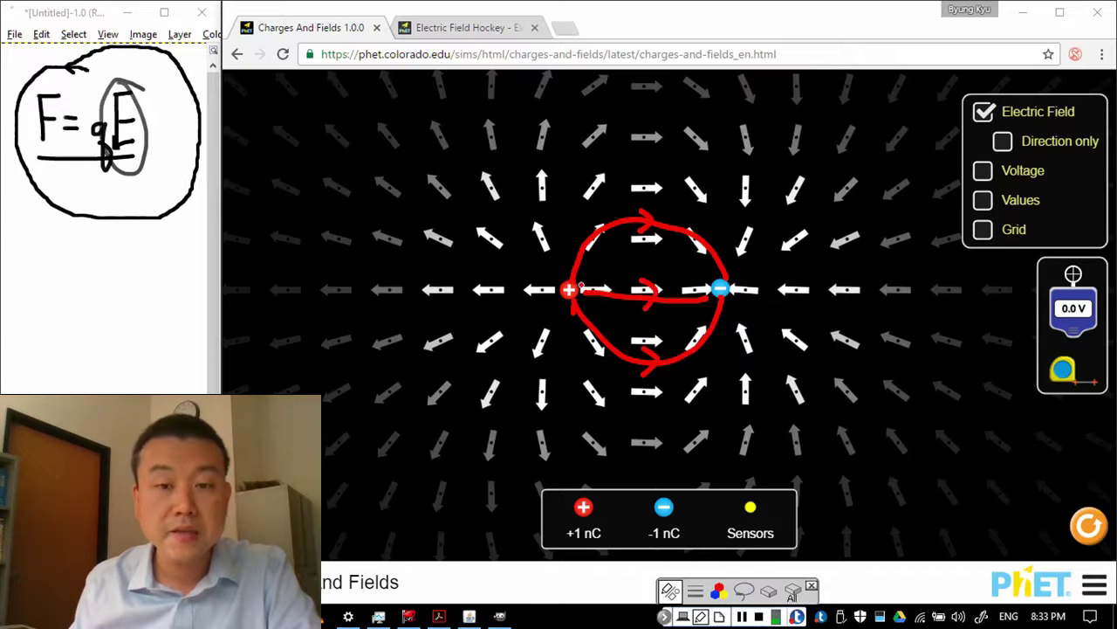
Step: Add wide loops above and below, plus lines leaving + leftward and entering − from the right
{"action": "mouse_move", "coordinate": [569, 288]}
{"action": "left_mouse_down"}
{"action": "mouse_move", "coordinate": [542, 185]}
{"action": "mouse_move", "coordinate": [550, 110]}
{"action": "mouse_move", "coordinate": [620, 55]}
{"action": "mouse_move", "coordinate": [707, 70]}
{"action": "mouse_move", "coordinate": [743, 166]}
{"action": "mouse_move", "coordinate": [717, 278]}
{"action": "left_mouse_up"}
{"action": "left_click_drag", "start_coordinate": [569, 291], "coordinate": [324, 295]}
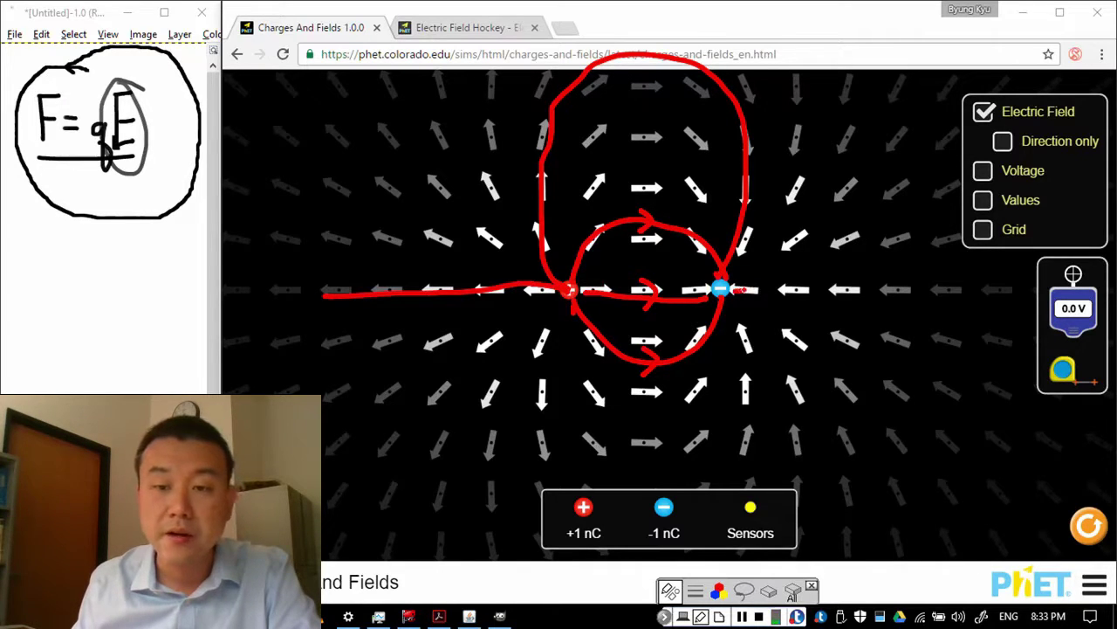
{"action": "left_click_drag", "start_coordinate": [742, 290], "coordinate": [914, 287]}
{"action": "left_click_drag", "start_coordinate": [639, 40], "coordinate": [638, 66]}
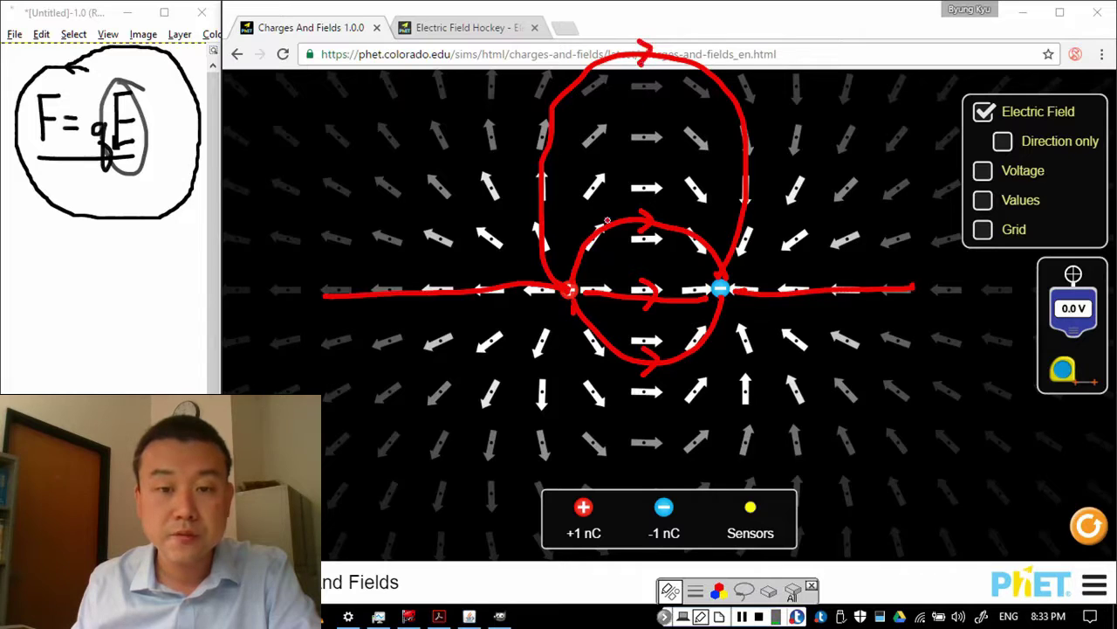
{"action": "mouse_move", "coordinate": [569, 297]}
{"action": "left_mouse_down"}
{"action": "mouse_move", "coordinate": [545, 321]}
{"action": "mouse_move", "coordinate": [534, 407]}
{"action": "mouse_move", "coordinate": [580, 483]}
{"action": "mouse_move", "coordinate": [721, 467]}
{"action": "mouse_move", "coordinate": [753, 342]}
{"action": "mouse_move", "coordinate": [728, 298]}
{"action": "left_mouse_up"}
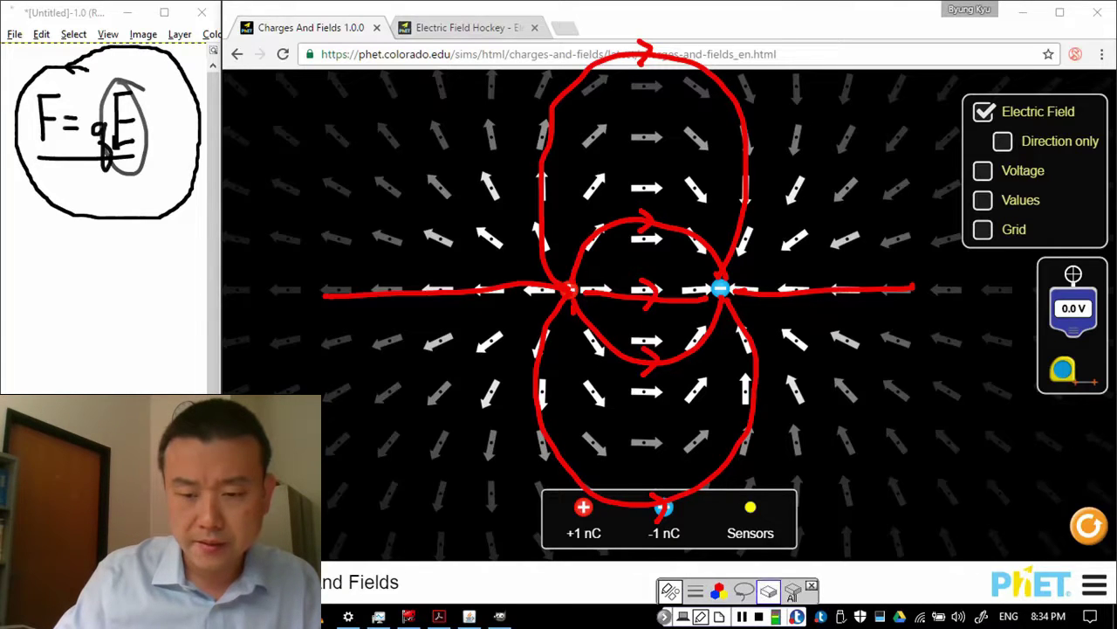
Step: Clear the red sketches and switch to the Electric Field Hockey simulation in Practice mode
{"action": "left_click", "coordinate": [811, 585]}
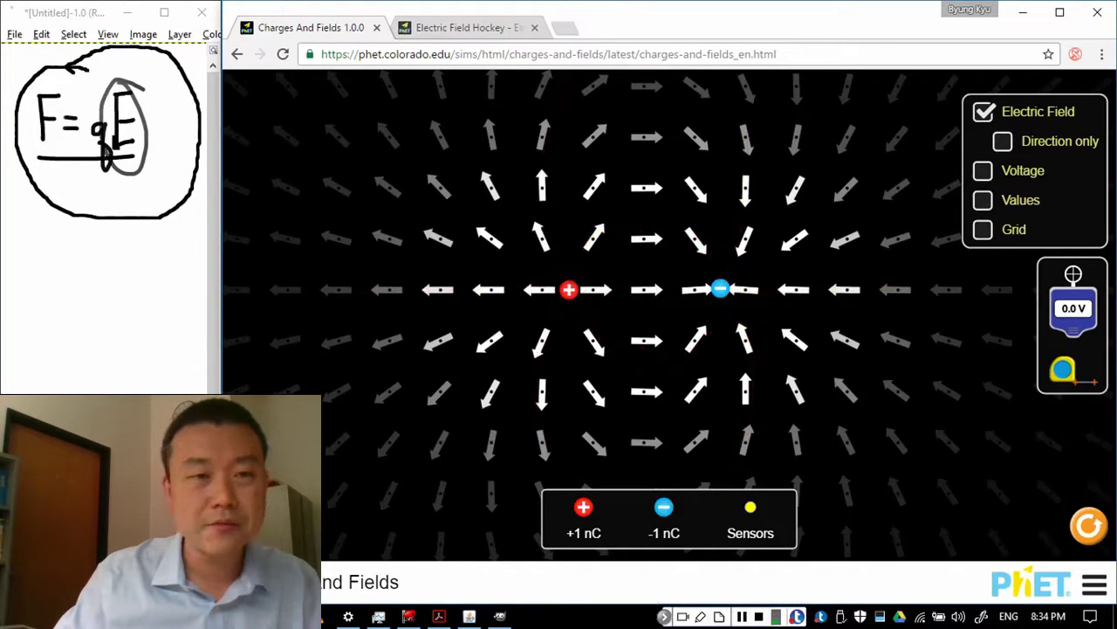
{"action": "left_click_drag", "start_coordinate": [360, 57], "coordinate": [445, 70]}
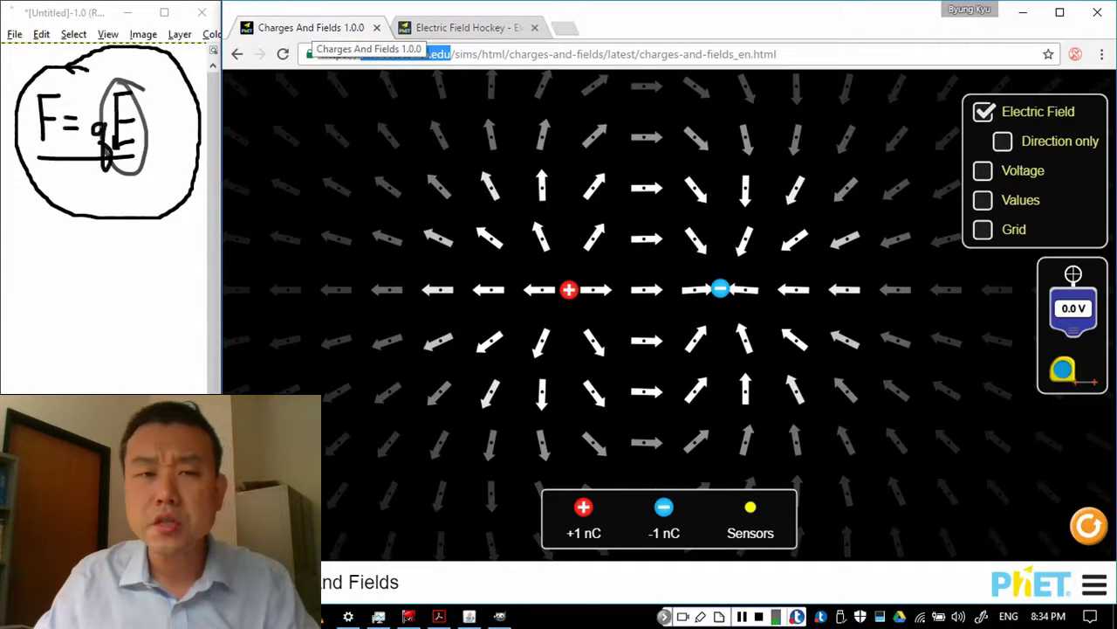
{"action": "left_click", "coordinate": [463, 27]}
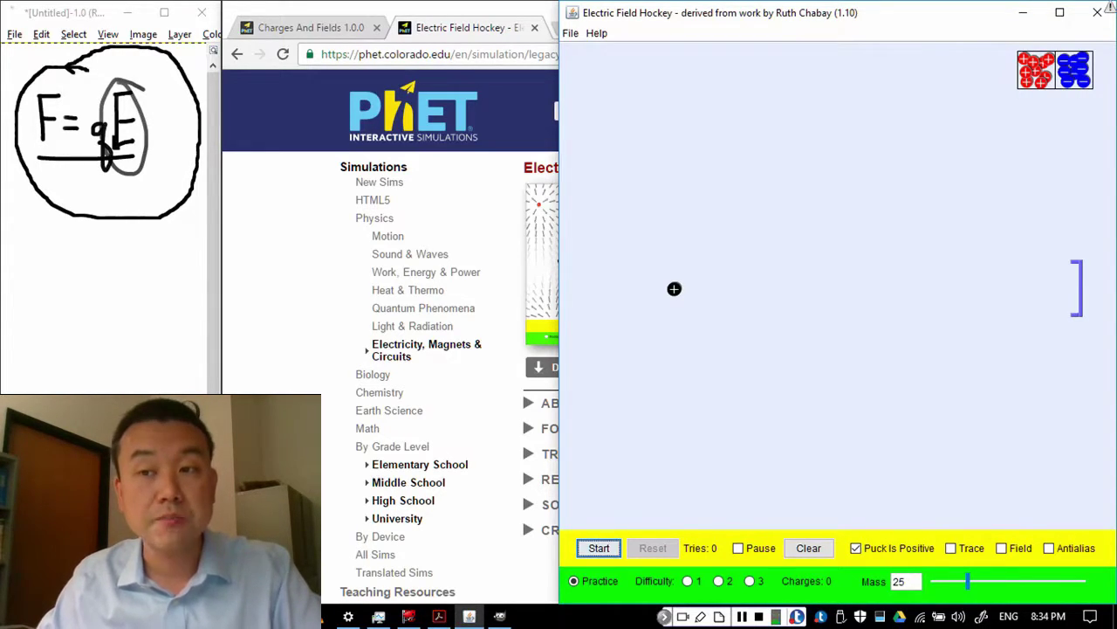
Step: Place a positive charge at the rink's upper left and a negative charge near the puck
{"action": "left_click_drag", "start_coordinate": [1032, 66], "coordinate": [575, 225]}
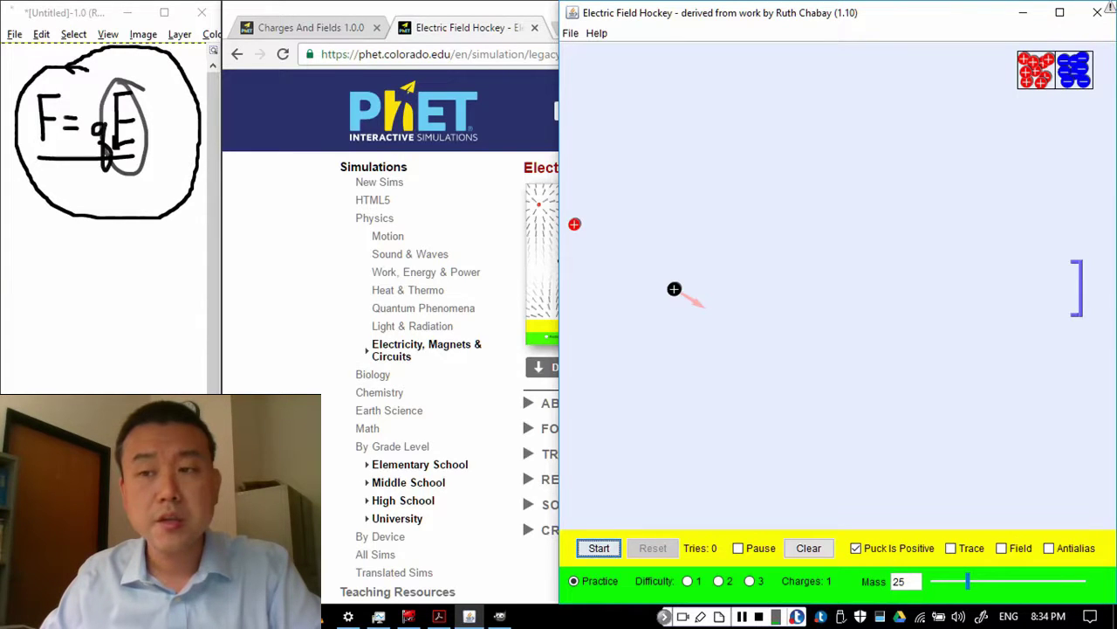
{"action": "left_click_drag", "start_coordinate": [1074, 70], "coordinate": [763, 222]}
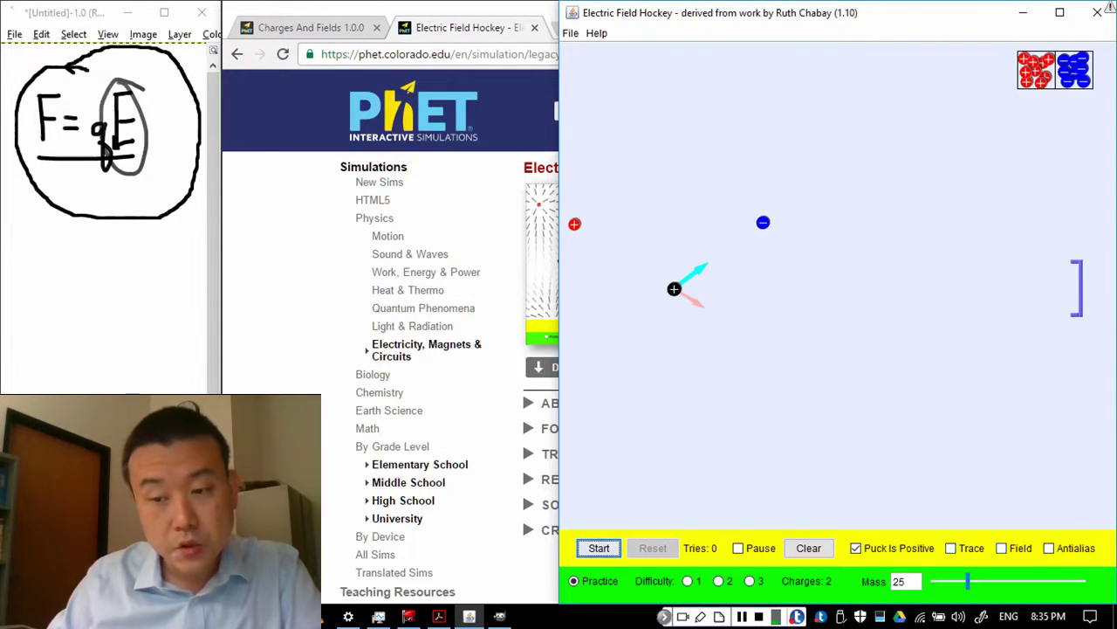
Step: Turn on the Field arrows, run the puck once, reset it, and clear both charges
{"action": "left_click", "coordinate": [1001, 547]}
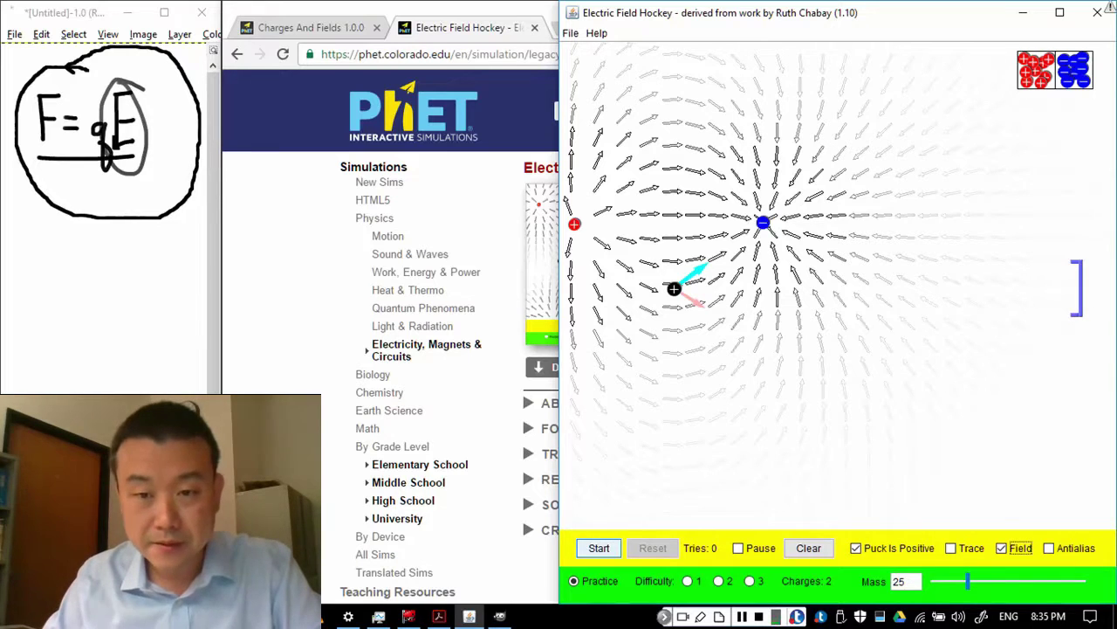
{"action": "key", "text": "space"}
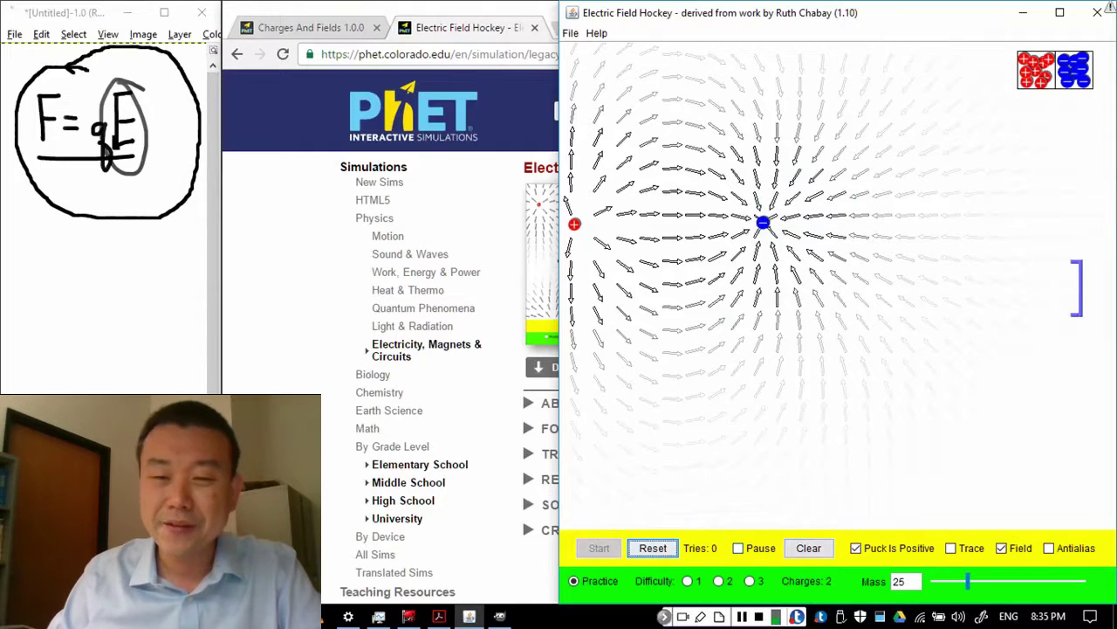
{"action": "key", "text": "space"}
{"action": "key", "text": "Tab"}
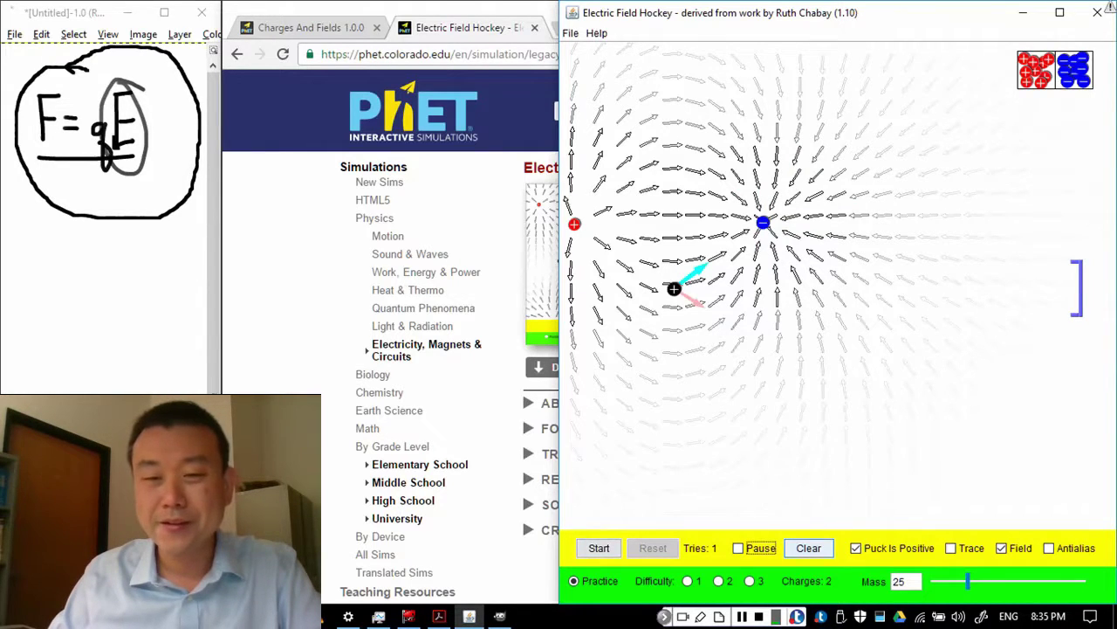
{"action": "key", "text": "space"}
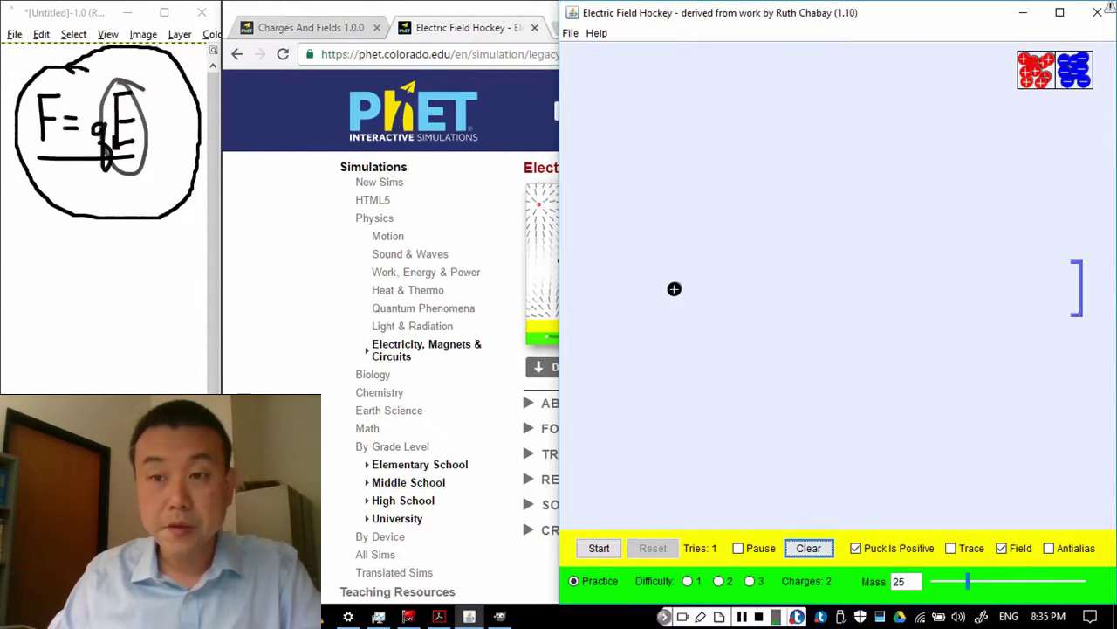
Step: Place positive charges up-left and below-right of the puck, launch it, then reset
{"action": "left_click_drag", "start_coordinate": [1036, 70], "coordinate": [602, 239]}
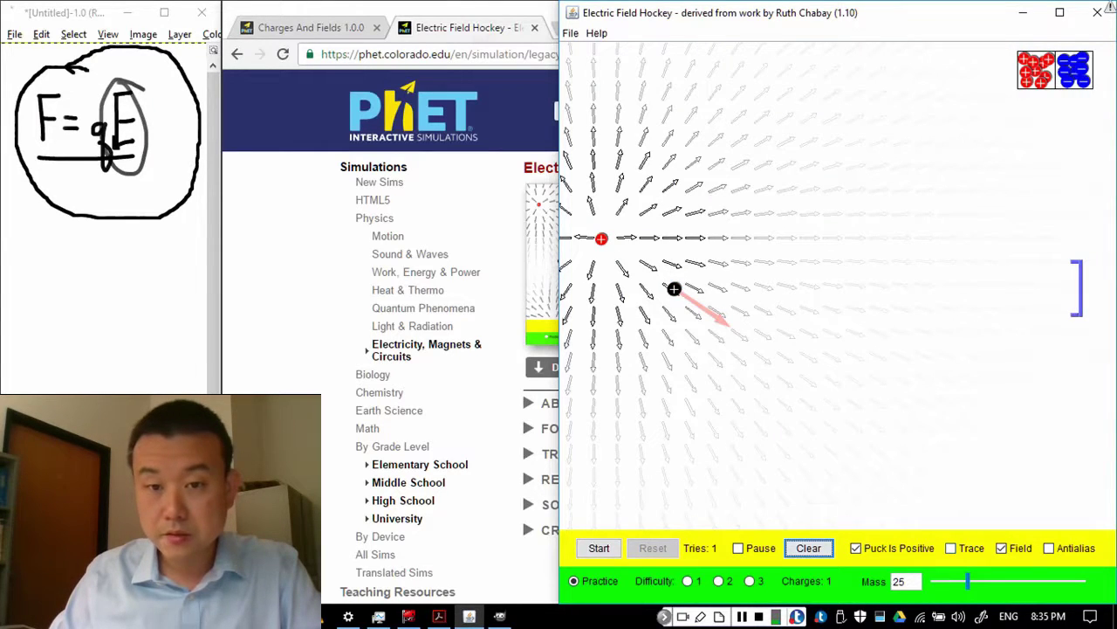
{"action": "left_click_drag", "start_coordinate": [1073, 69], "coordinate": [752, 342]}
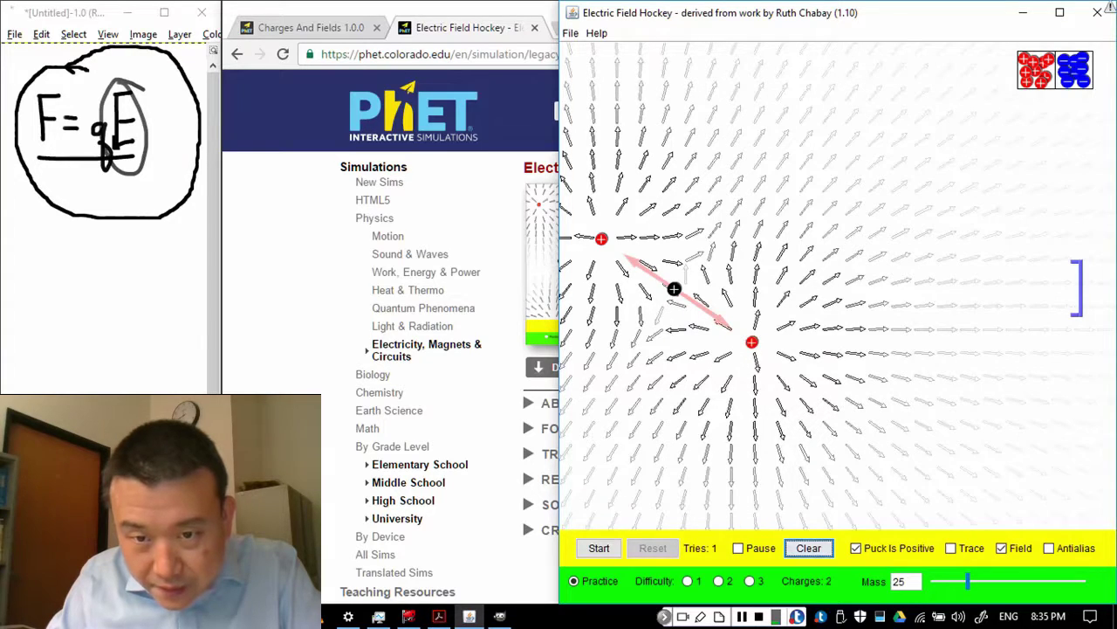
{"action": "left_click", "coordinate": [599, 548]}
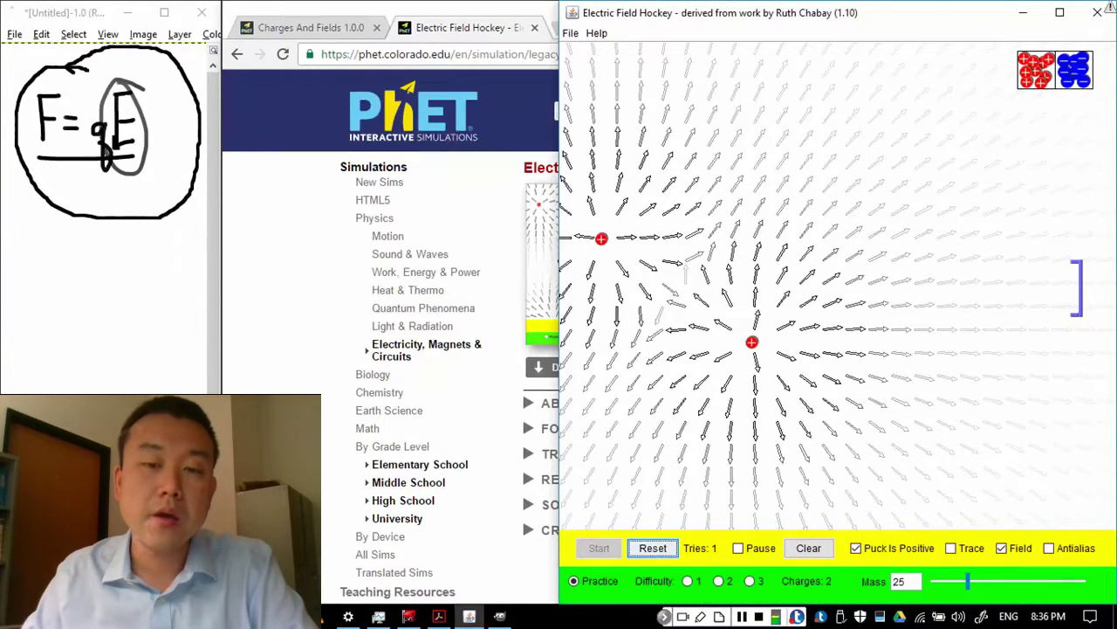
{"action": "key", "text": "space"}
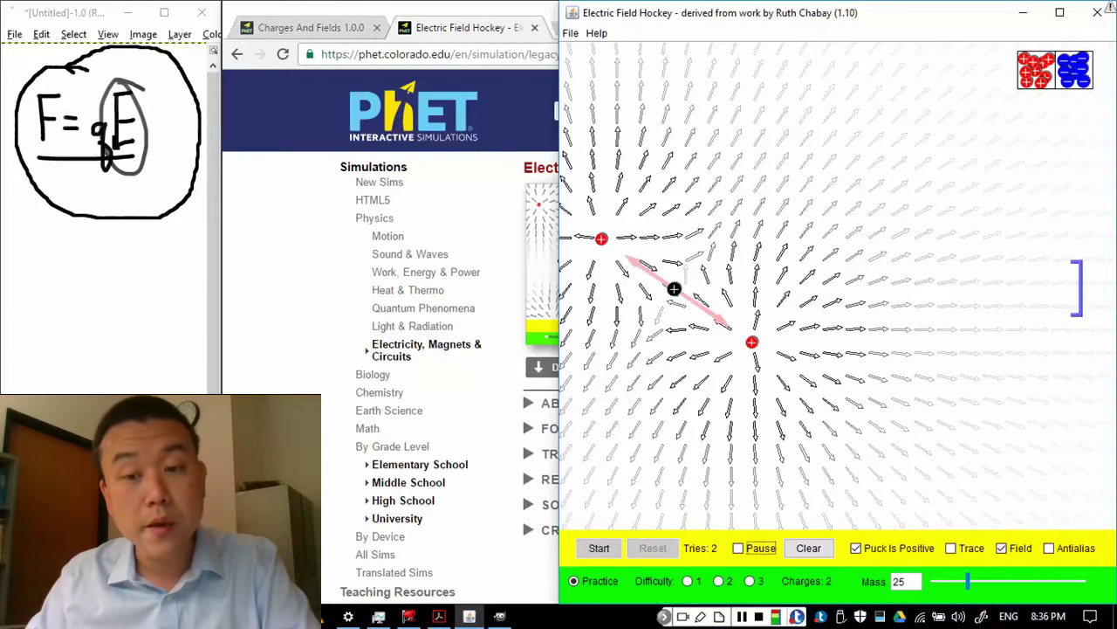
Step: Clear the rink and place four positive charges in a square around the puck
{"action": "key", "text": "Tab"}
{"action": "key", "text": "space"}
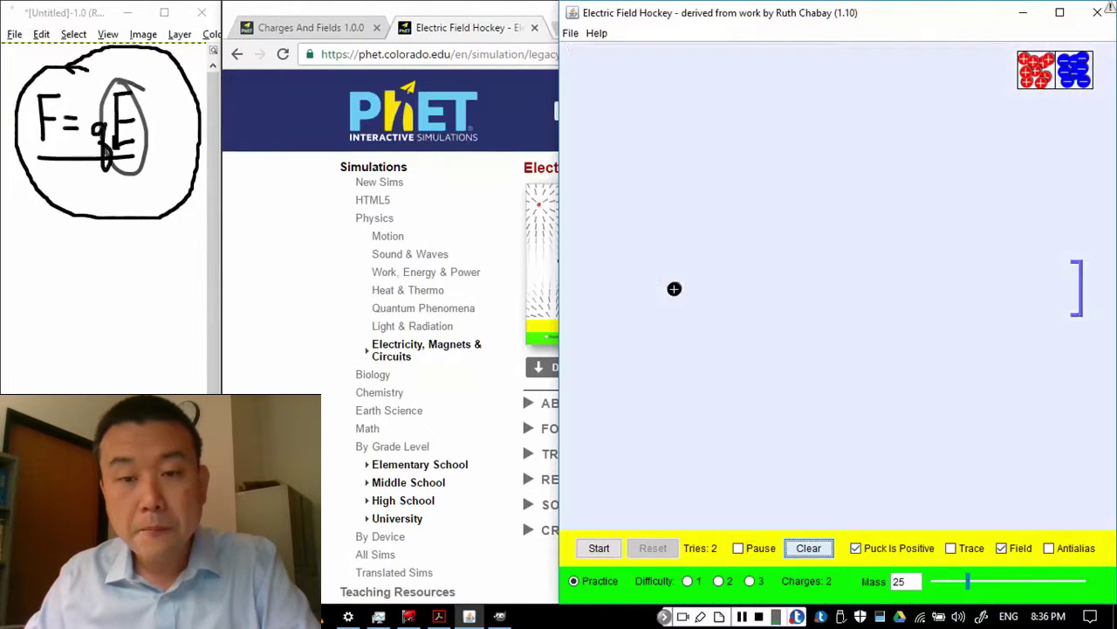
{"action": "left_click_drag", "start_coordinate": [857, 86], "coordinate": [618, 240]}
{"action": "left_click_drag", "start_coordinate": [944, 138], "coordinate": [625, 350]}
{"action": "left_click_drag", "start_coordinate": [981, 101], "coordinate": [732, 242]}
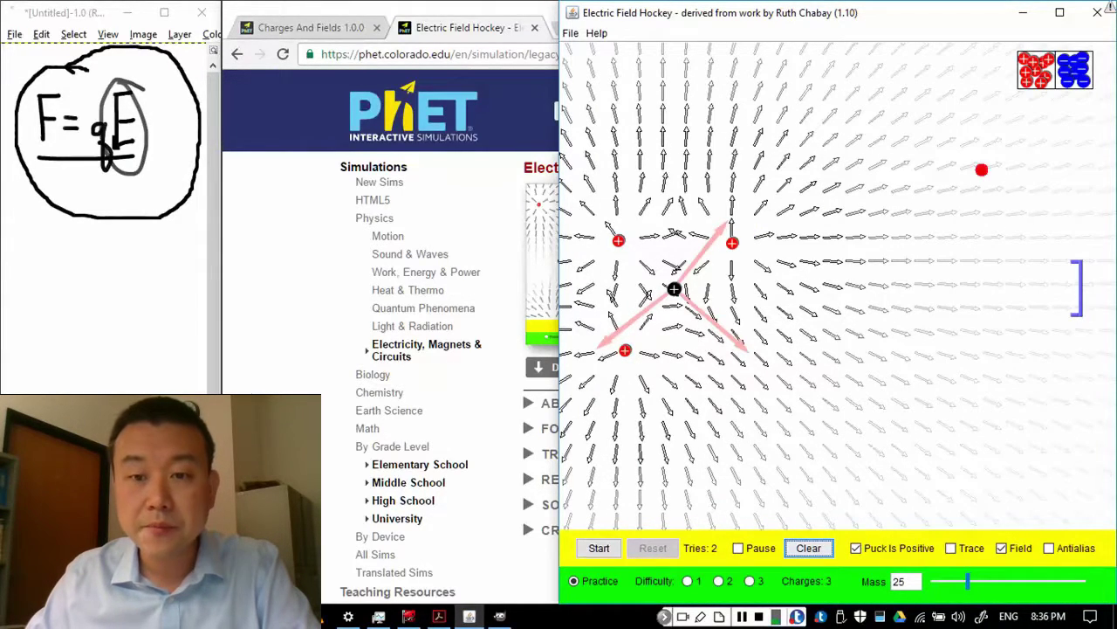
{"action": "left_click_drag", "start_coordinate": [981, 170], "coordinate": [733, 360]}
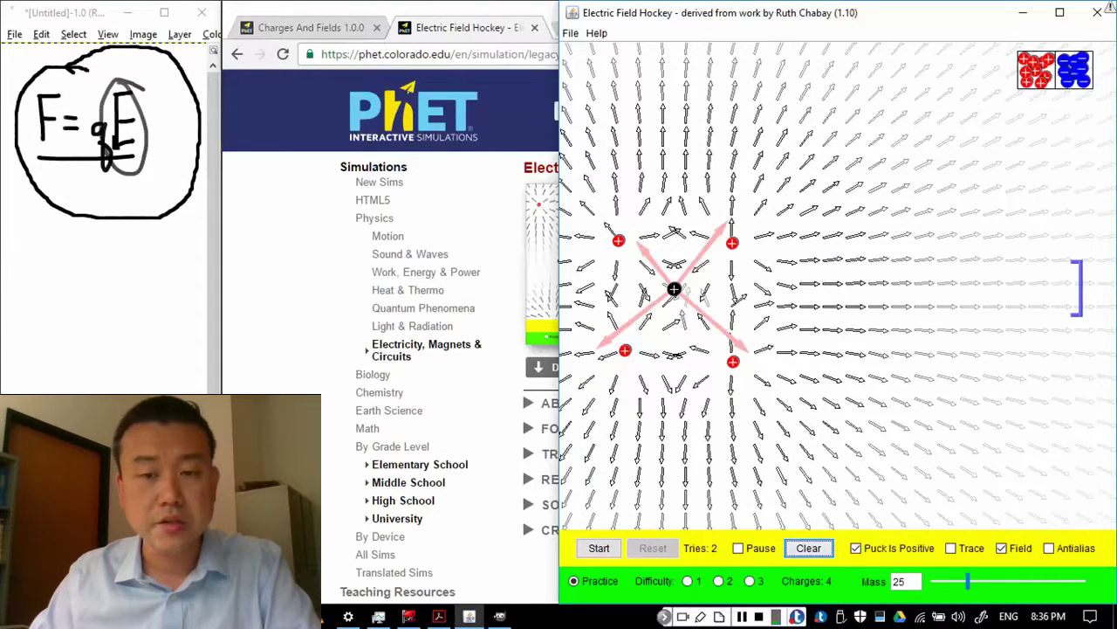
Step: Fine-tune the bottom-right charge, then switch the puck to negative and back to positive
{"action": "left_click_drag", "start_coordinate": [732, 361], "coordinate": [727, 354]}
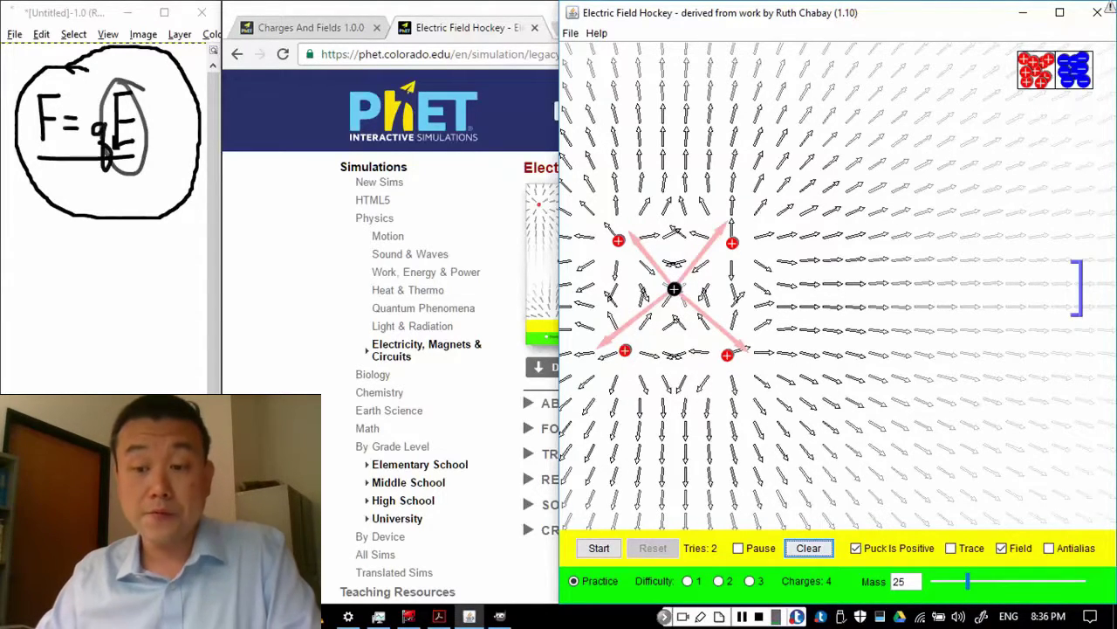
{"action": "left_click", "coordinate": [857, 547]}
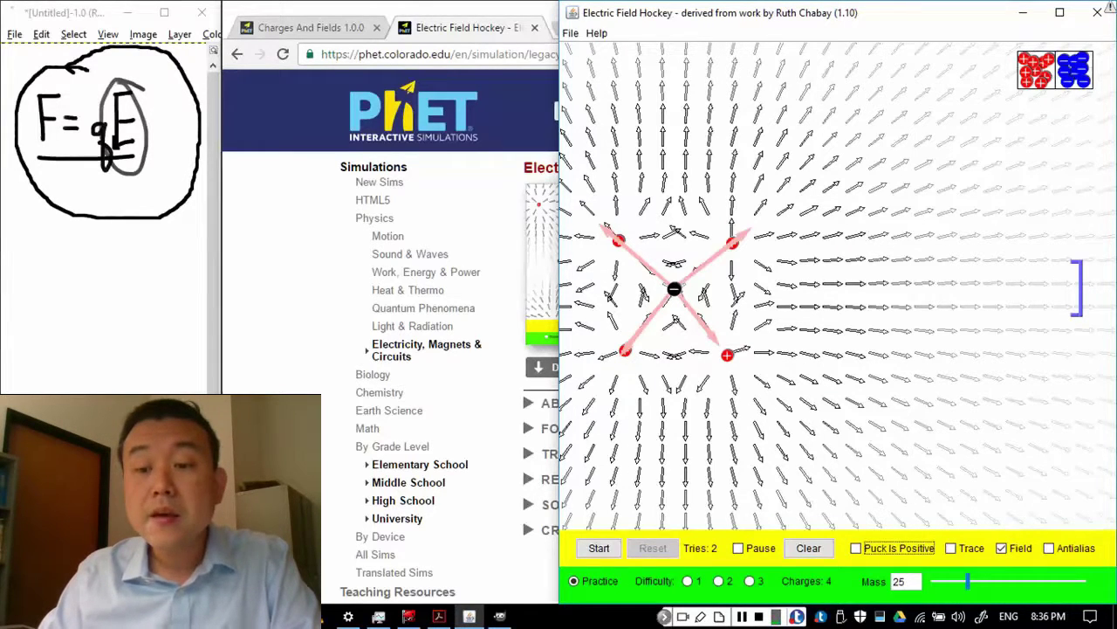
{"action": "key", "text": "space"}
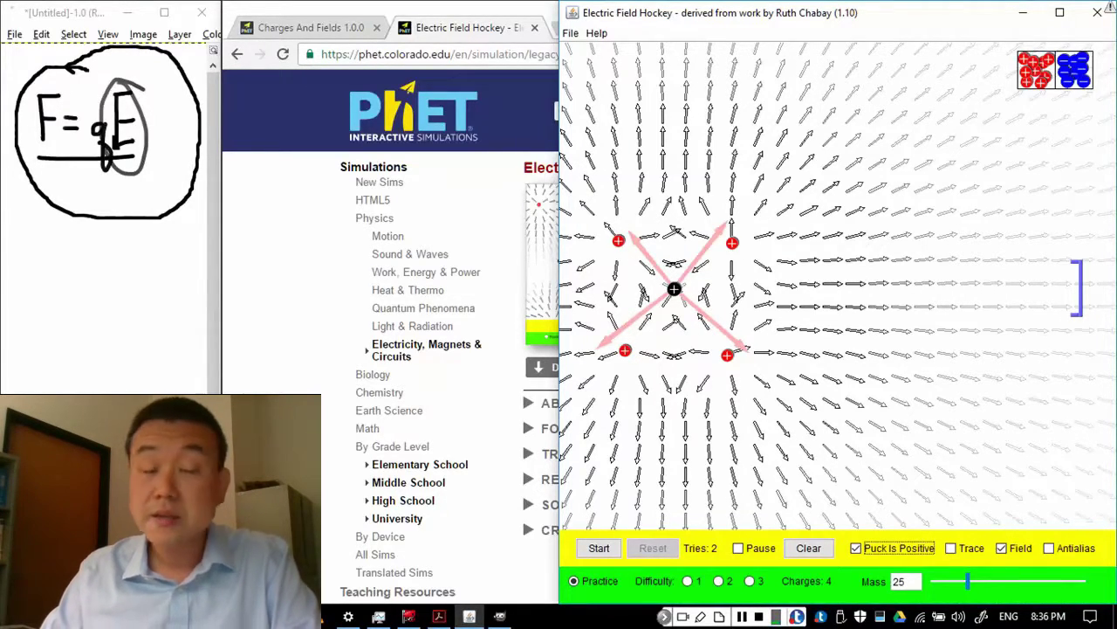
Step: Circle qE with a freehand oval in GIMP, then launch the puck among the four charges
{"action": "key", "text": "alt+Tab"}
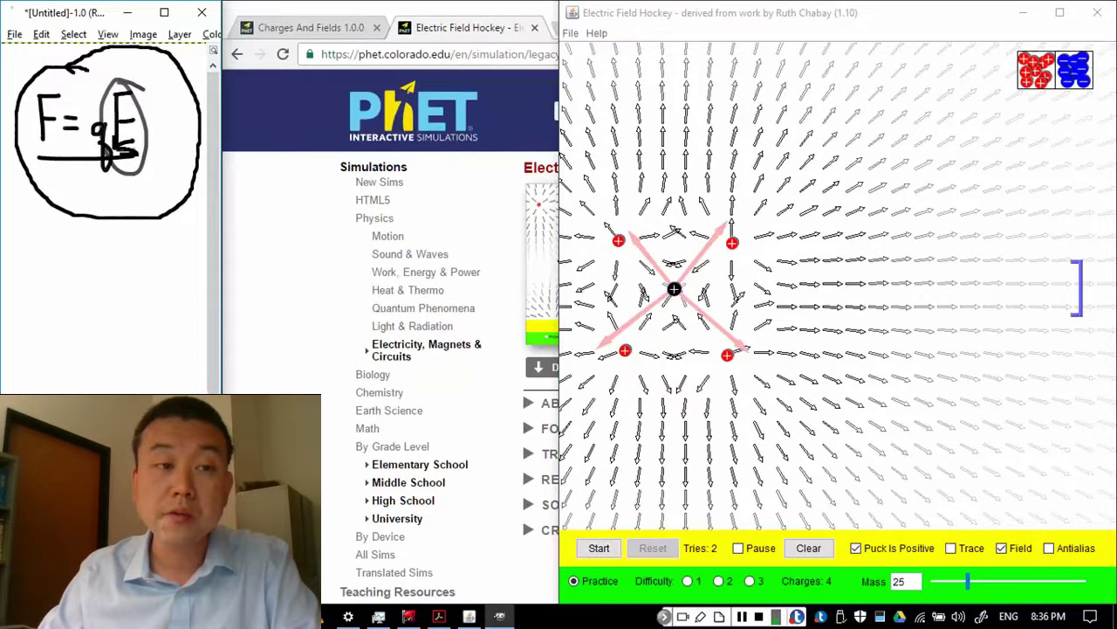
{"action": "mouse_move", "coordinate": [78, 133]}
{"action": "left_mouse_down"}
{"action": "mouse_move", "coordinate": [130, 133]}
{"action": "mouse_move", "coordinate": [91, 122]}
{"action": "left_mouse_up"}
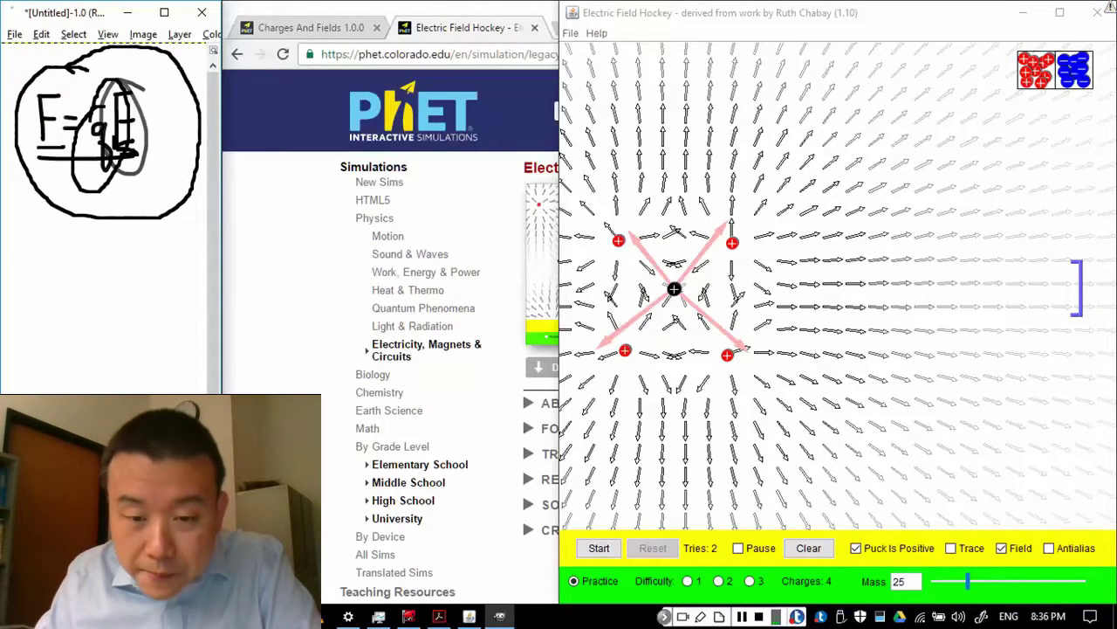
{"action": "left_click", "coordinate": [599, 547]}
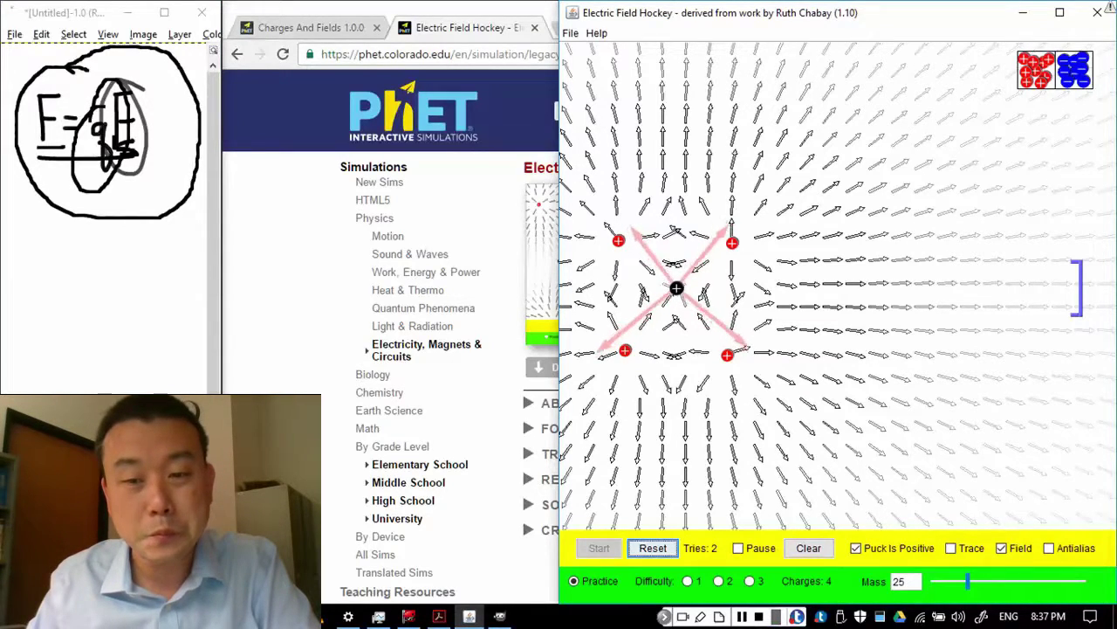
Step: Nudge the bottom-right positive charge slightly upward while the puck is running
{"action": "mouse_move", "coordinate": [727, 355]}
{"action": "left_mouse_down"}
{"action": "mouse_move", "coordinate": [717, 323]}
{"action": "mouse_move", "coordinate": [726, 353]}
{"action": "left_mouse_up"}
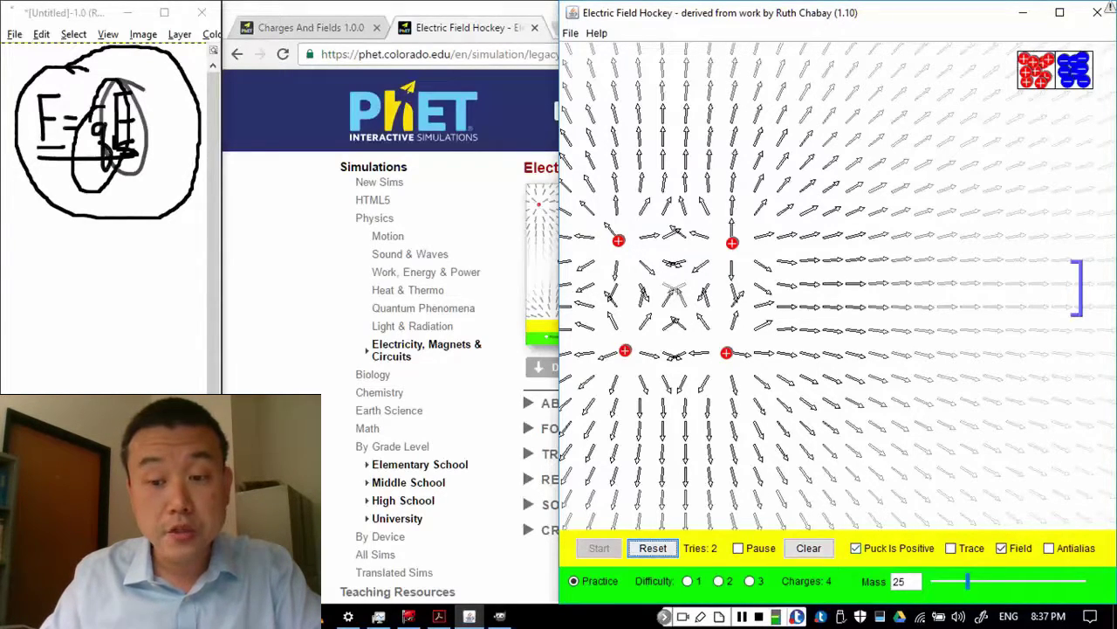
Step: Reset the puck and drag the bottom-right charge back to the bin
{"action": "left_click", "coordinate": [856, 548]}
{"action": "left_click", "coordinate": [653, 547]}
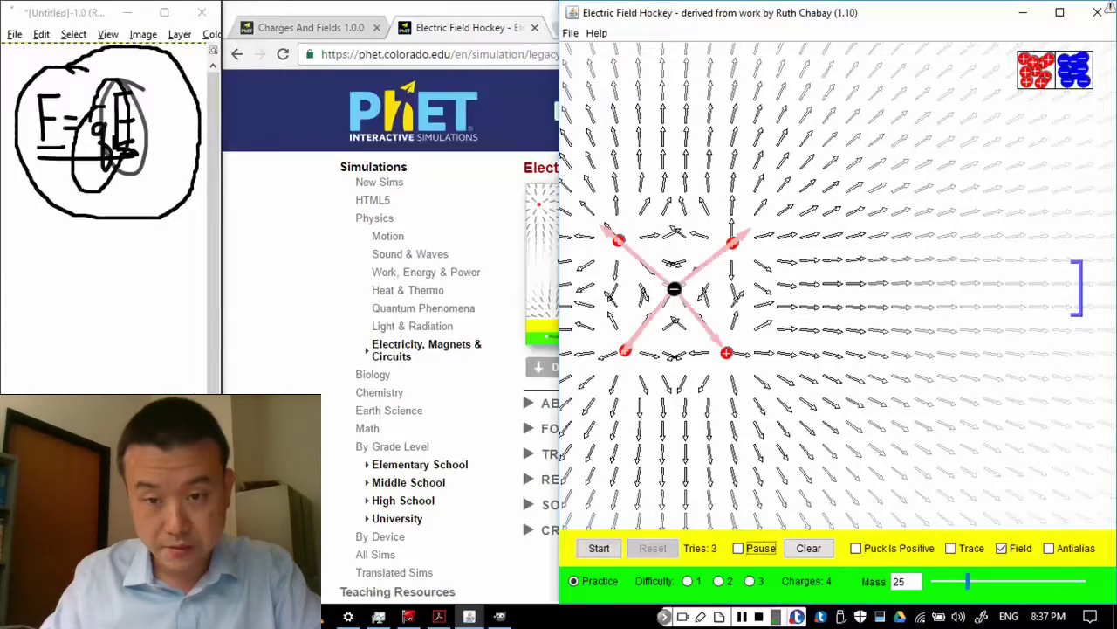
{"action": "left_click_drag", "start_coordinate": [726, 353], "coordinate": [1034, 69]}
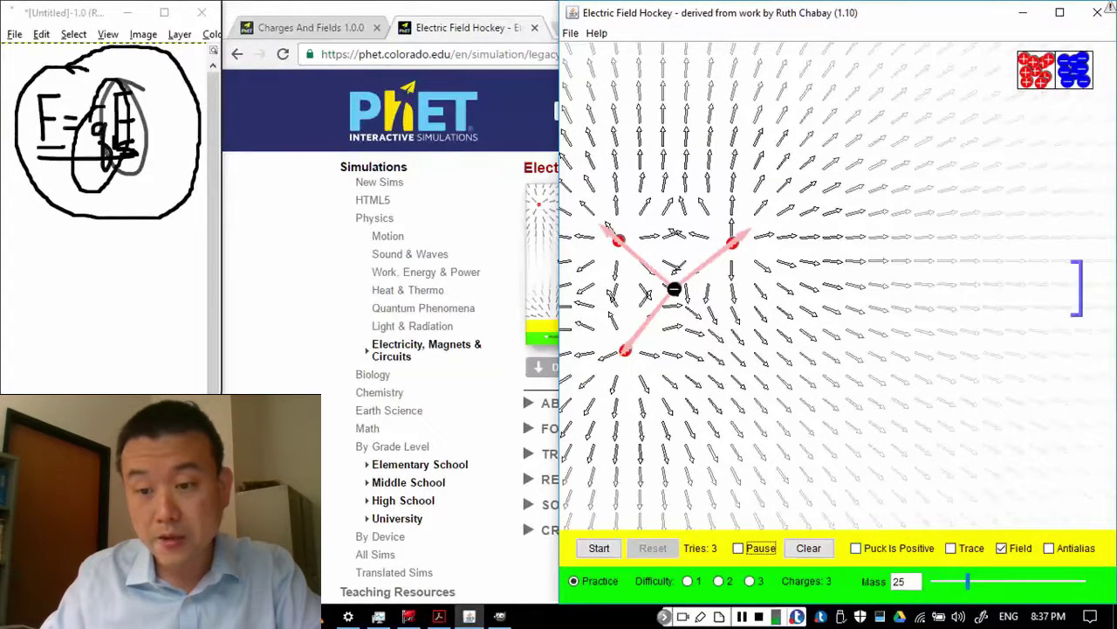
Step: Launch the puck as positive, reset it, then launch it again as negative
{"action": "left_click", "coordinate": [856, 547]}
{"action": "left_click", "coordinate": [599, 548]}
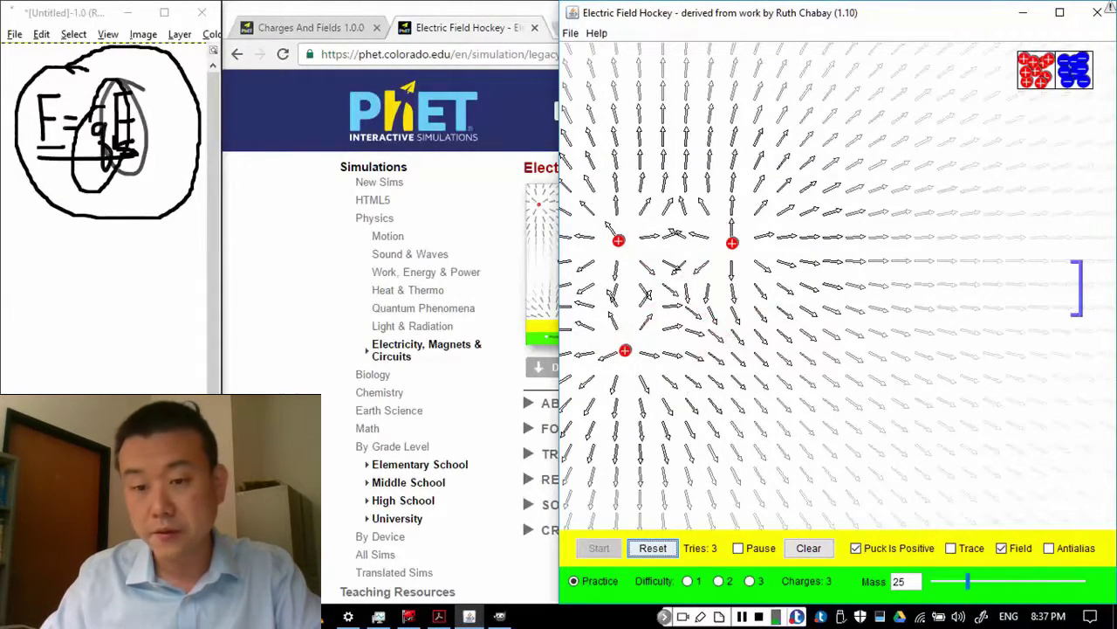
{"action": "key", "text": "space"}
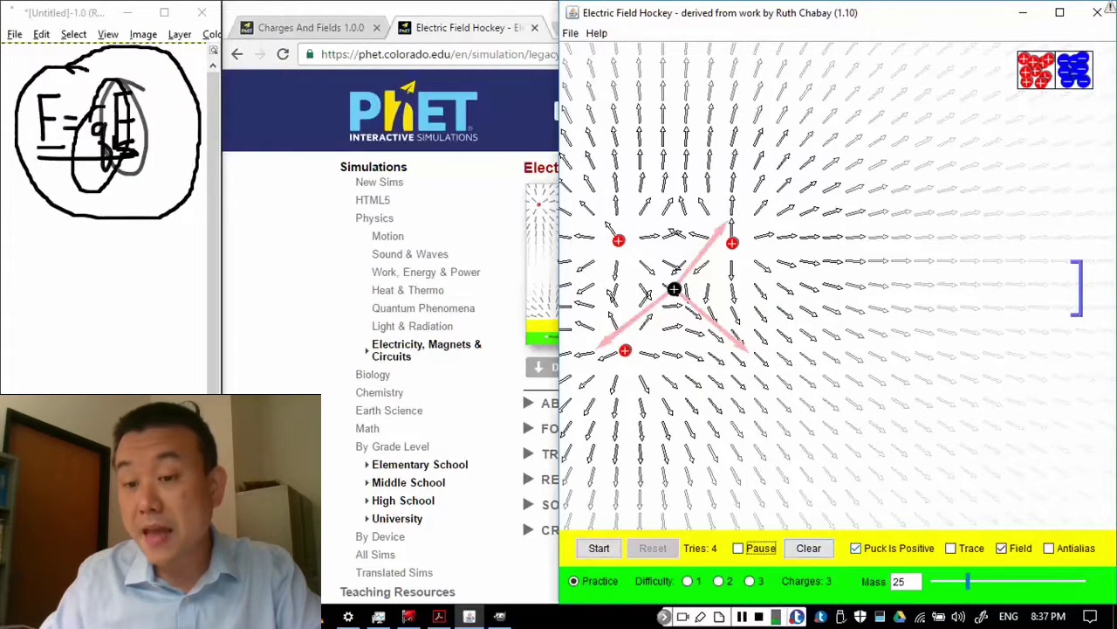
{"action": "key", "text": "Tab"}
{"action": "key", "text": "Tab"}
{"action": "key", "text": "space"}
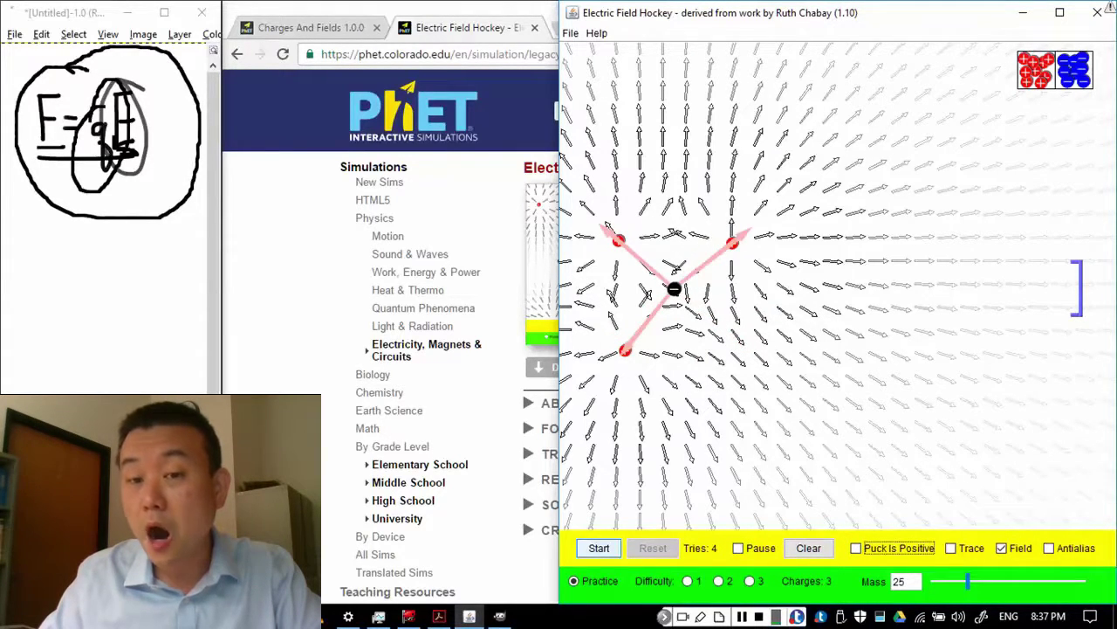
{"action": "left_click", "coordinate": [599, 547]}
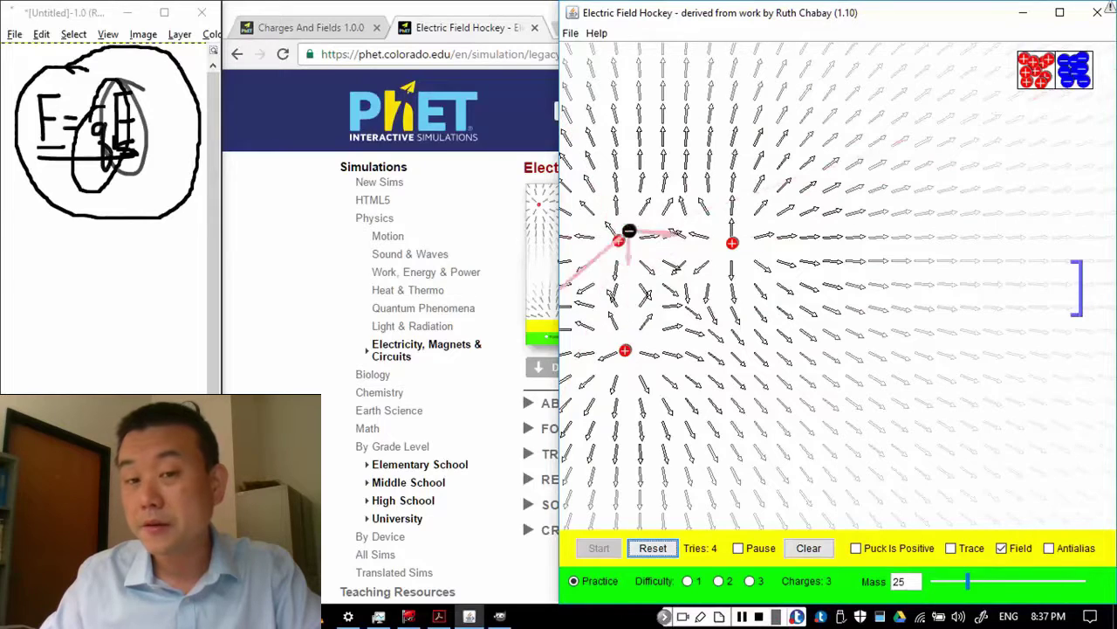